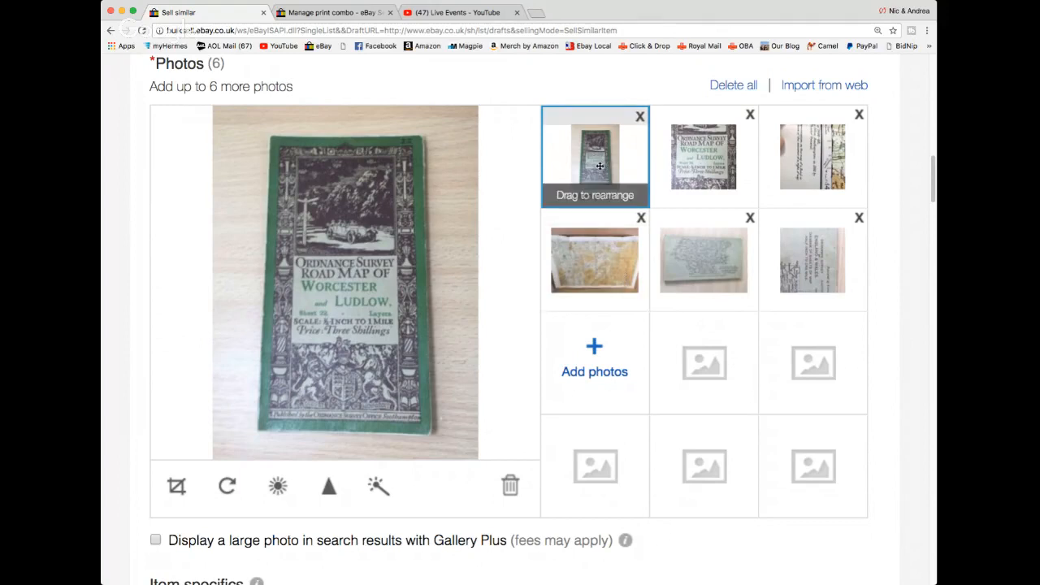
- Rearrange the listing photos with the front cover as main photo, followed by the back cover, margin-text close-up and back-cover text close-up
{"action": "left_click_drag", "start_coordinate": [705, 264], "coordinate": [603, 168]}
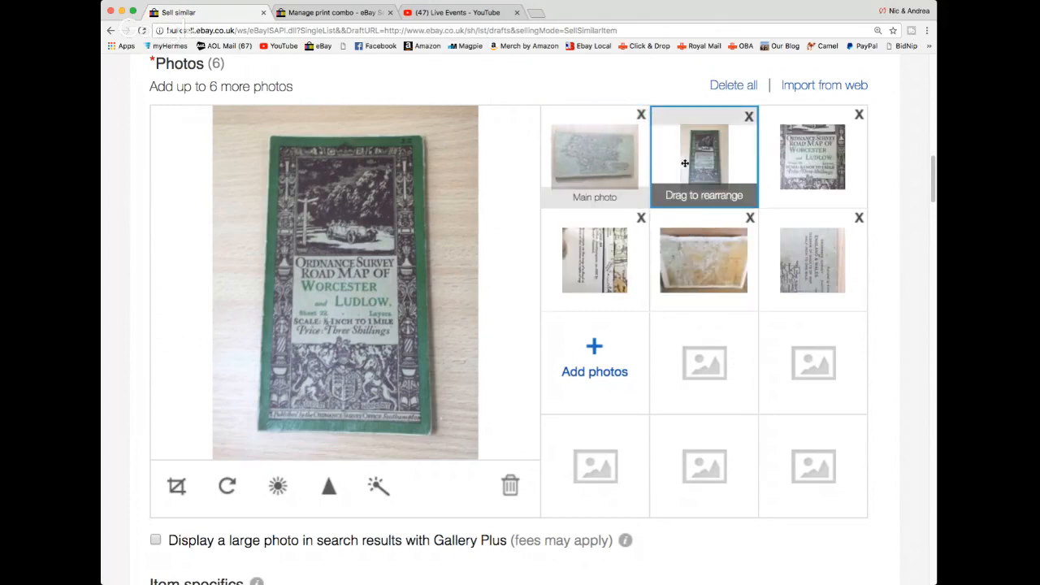
{"action": "left_click", "coordinate": [600, 155]}
{"action": "left_click_drag", "start_coordinate": [611, 262], "coordinate": [717, 169]}
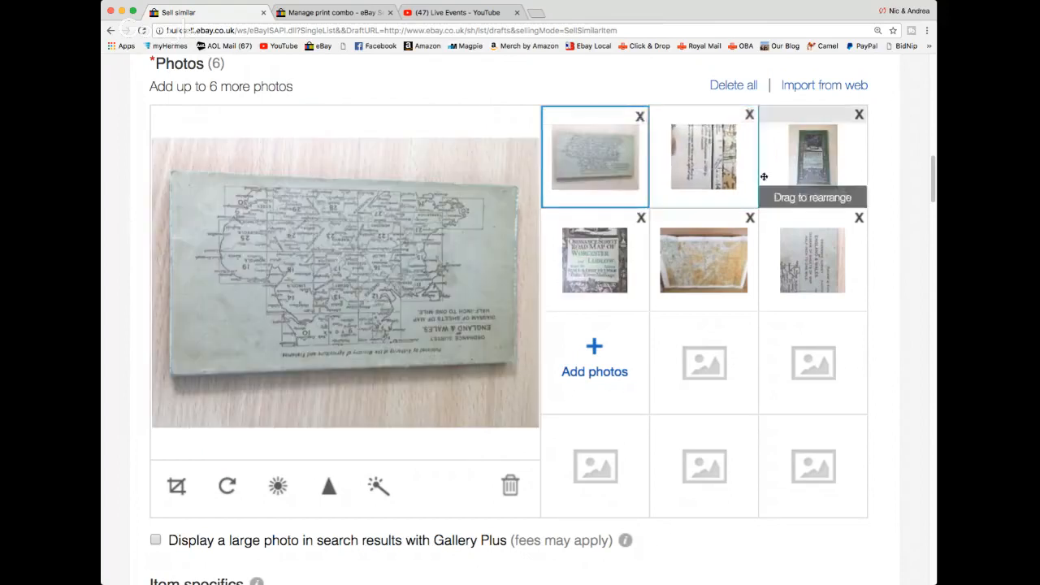
{"action": "left_click_drag", "start_coordinate": [815, 266], "coordinate": [714, 167]}
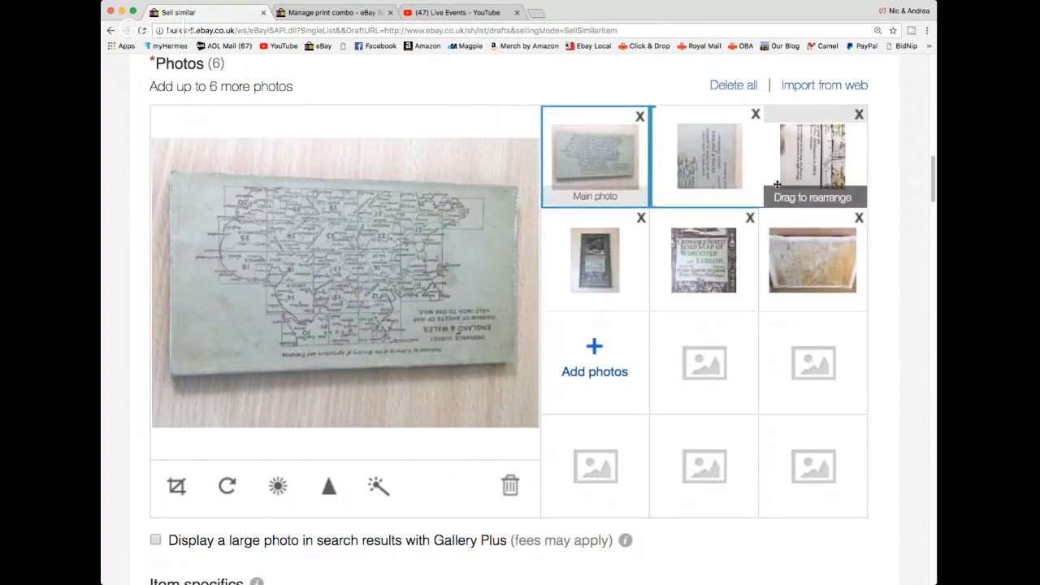
{"action": "left_click_drag", "start_coordinate": [800, 168], "coordinate": [706, 163]}
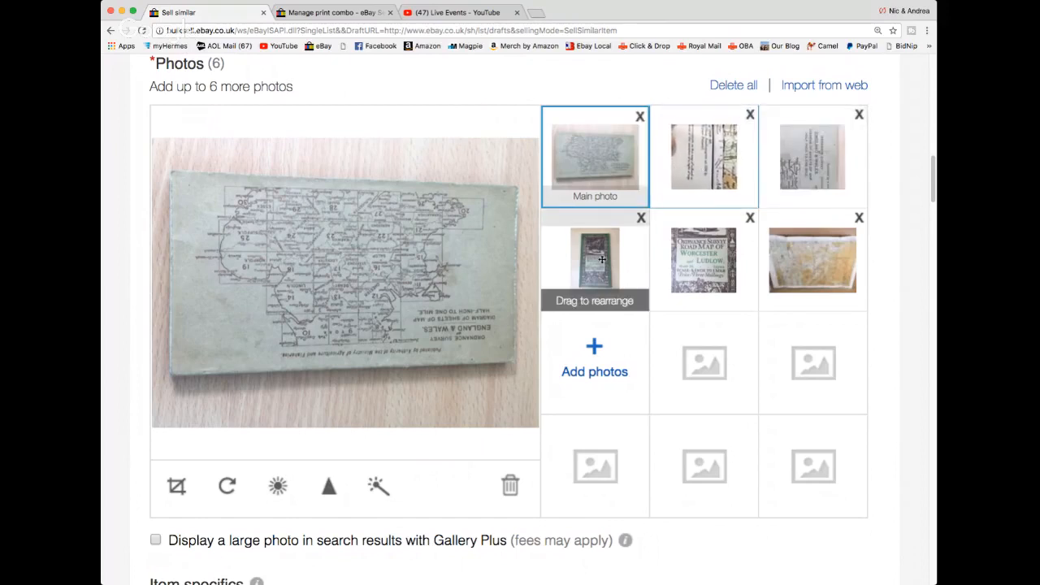
{"action": "left_click_drag", "start_coordinate": [603, 262], "coordinate": [605, 169]}
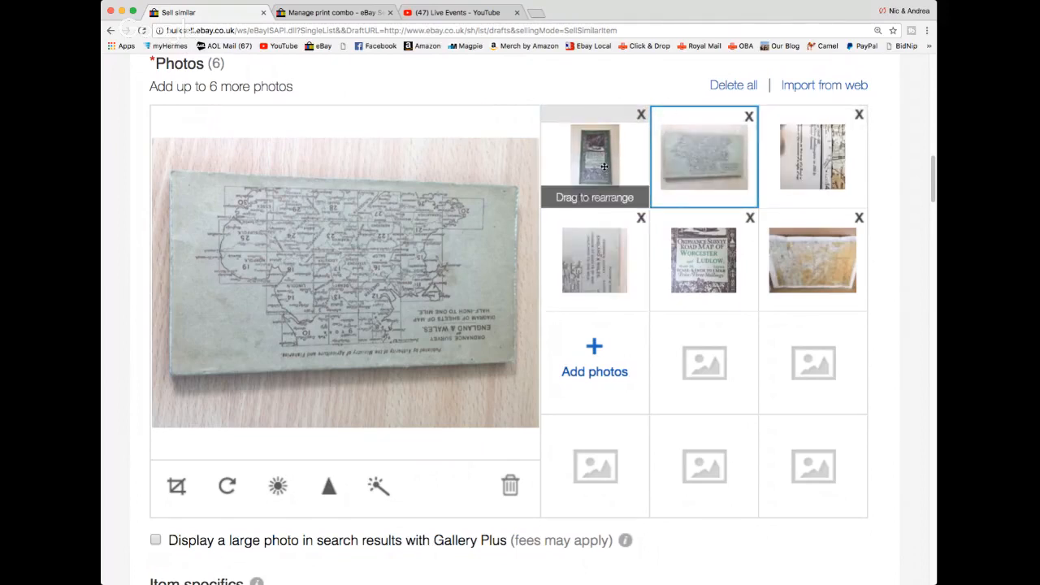
{"action": "left_click", "coordinate": [598, 162]}
{"action": "left_click", "coordinate": [696, 157]}
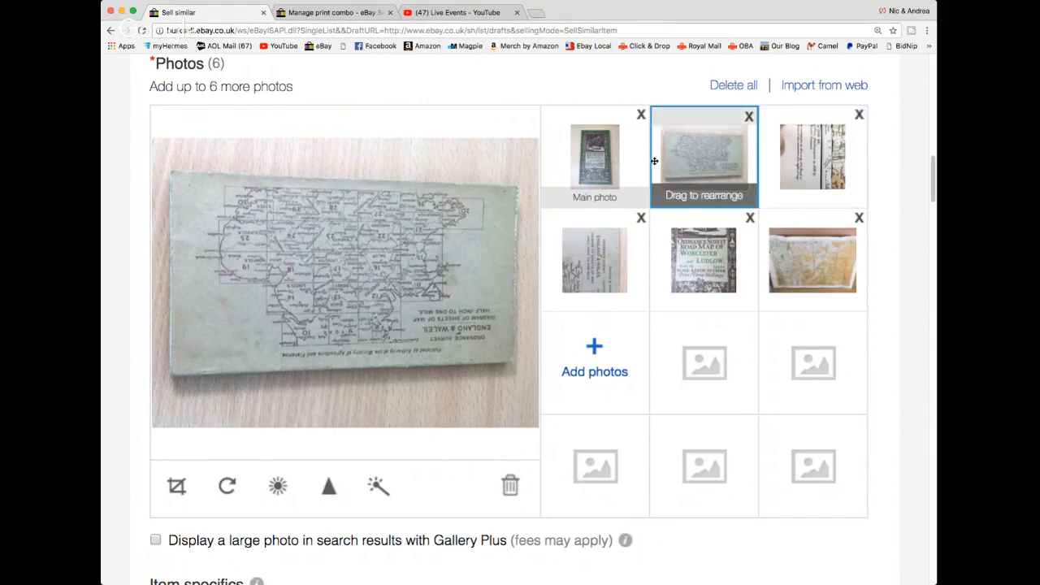
- Crop the main front-cover photo closely around the map, leaving a narrow border of background, and save the crop
{"action": "left_click", "coordinate": [560, 196]}
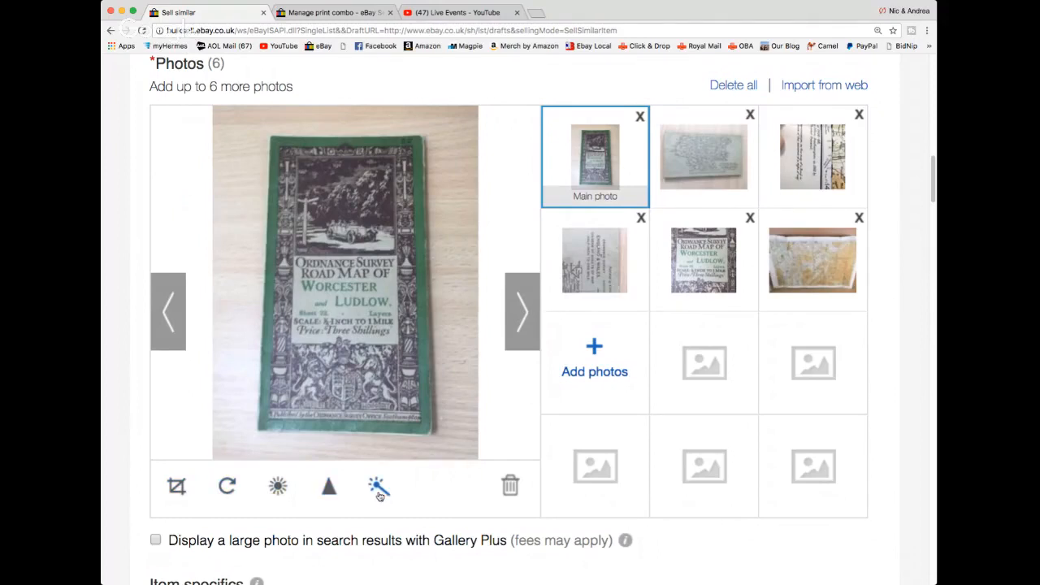
{"action": "left_click", "coordinate": [177, 487]}
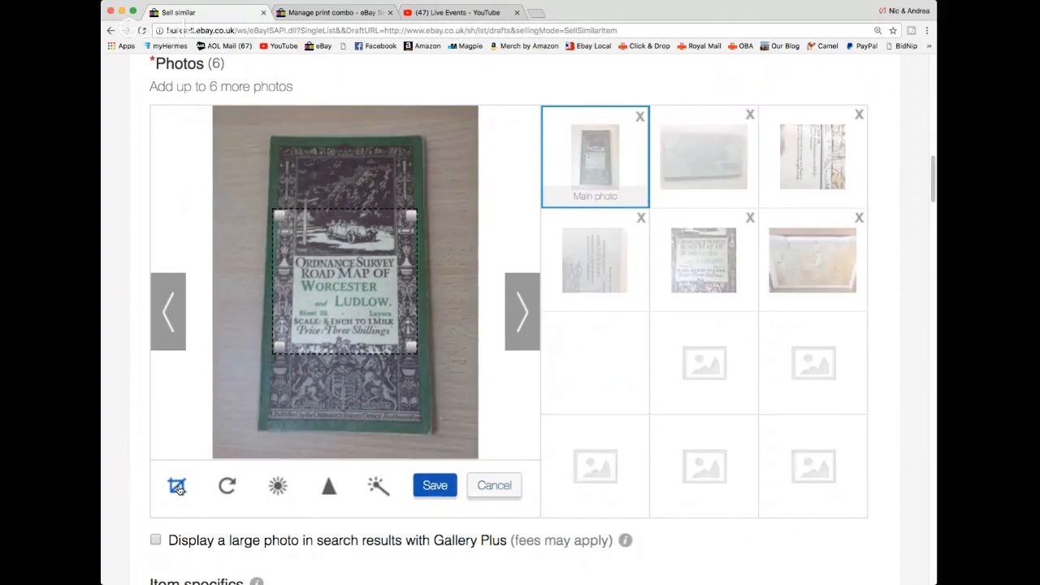
{"action": "mouse_move", "coordinate": [402, 301]}
{"action": "left_mouse_down"}
{"action": "mouse_move", "coordinate": [363, 195]}
{"action": "mouse_move", "coordinate": [422, 325]}
{"action": "mouse_move", "coordinate": [387, 350]}
{"action": "mouse_move", "coordinate": [400, 244]}
{"action": "mouse_move", "coordinate": [401, 262]}
{"action": "mouse_move", "coordinate": [331, 389]}
{"action": "mouse_move", "coordinate": [386, 387]}
{"action": "mouse_move", "coordinate": [335, 219]}
{"action": "left_mouse_up"}
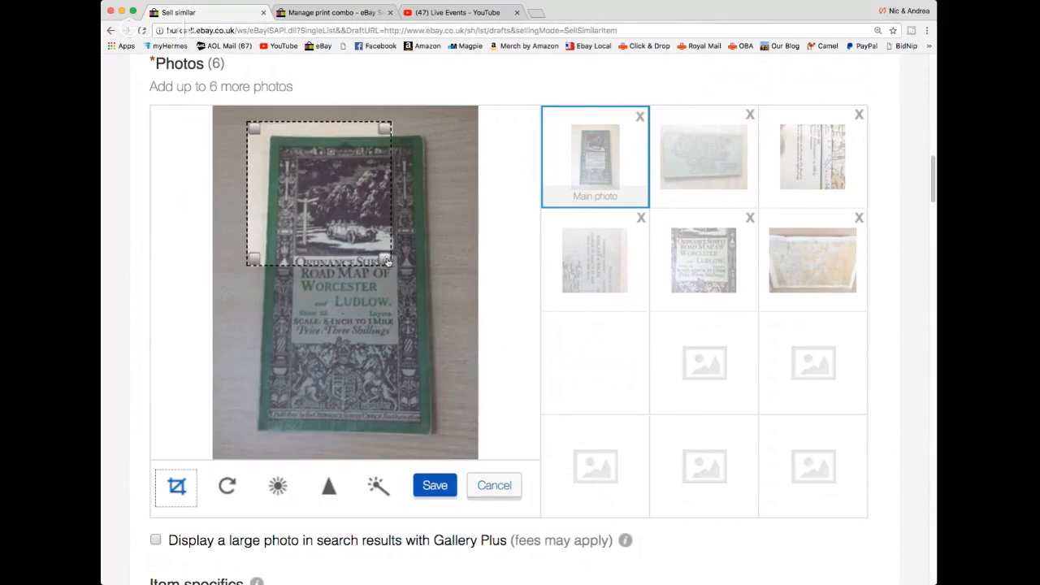
{"action": "left_click_drag", "start_coordinate": [390, 264], "coordinate": [441, 445]}
{"action": "mouse_move", "coordinate": [358, 296]}
{"action": "left_mouse_down"}
{"action": "mouse_move", "coordinate": [383, 296]}
{"action": "mouse_move", "coordinate": [357, 298]}
{"action": "left_mouse_up"}
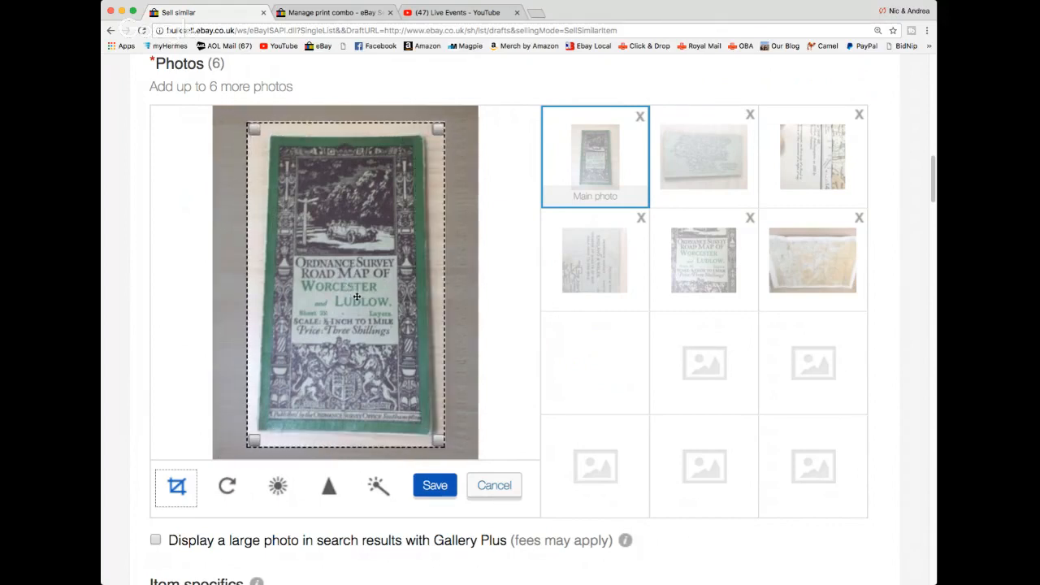
{"action": "left_click", "coordinate": [436, 486]}
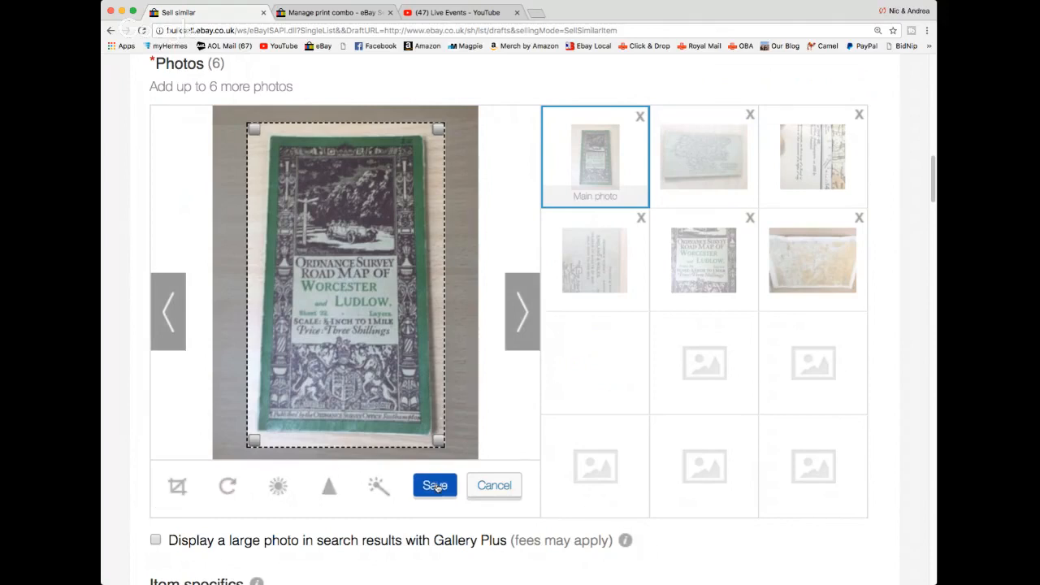
{"action": "left_click", "coordinate": [435, 485]}
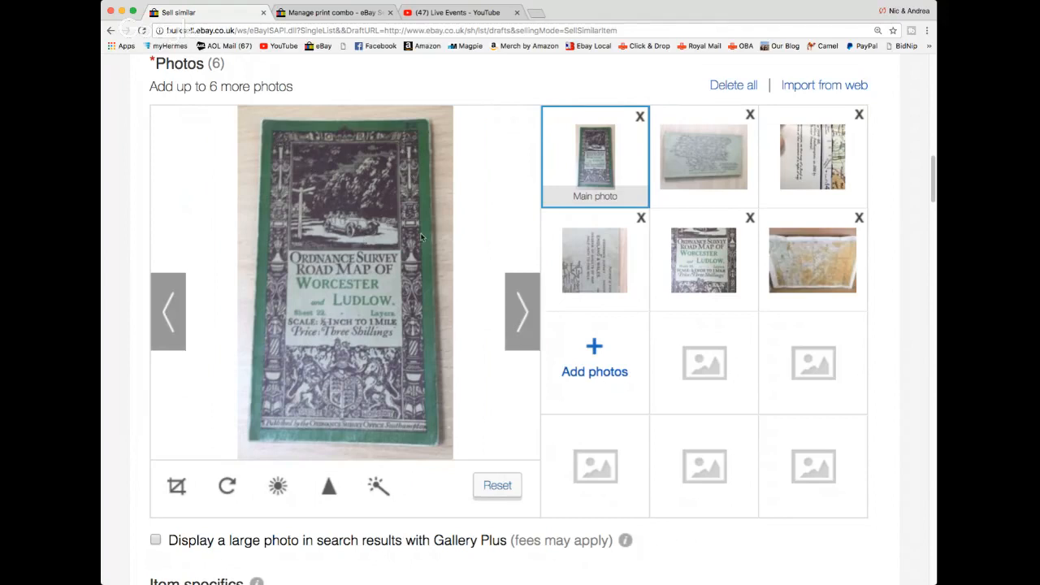
- Try the rotation tool on the main photo, turning it through full turns back to upright
{"action": "left_click", "coordinate": [229, 487]}
{"action": "left_click", "coordinate": [228, 487]}
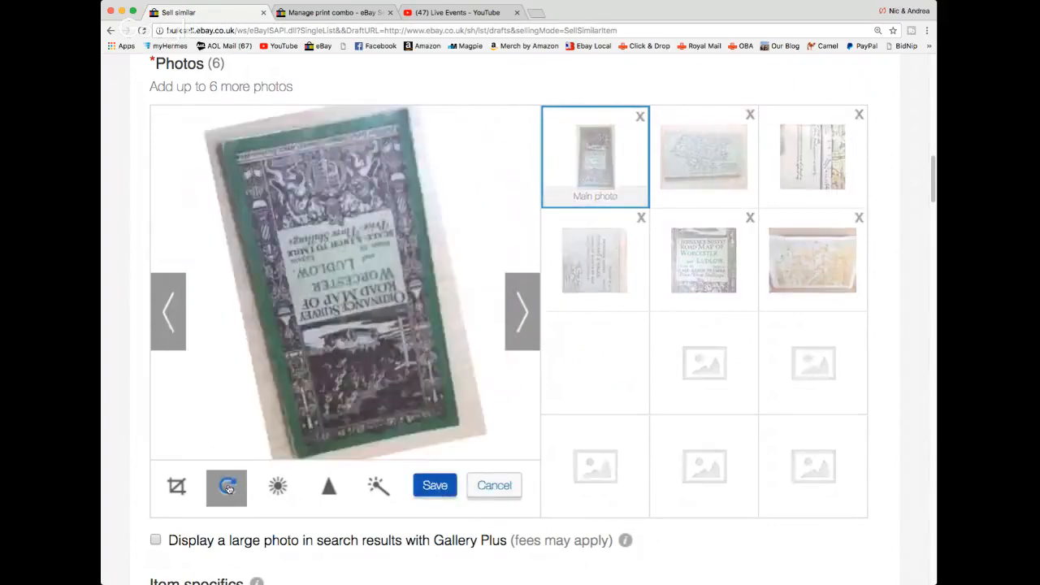
{"action": "left_click", "coordinate": [229, 487]}
{"action": "left_click", "coordinate": [228, 487]}
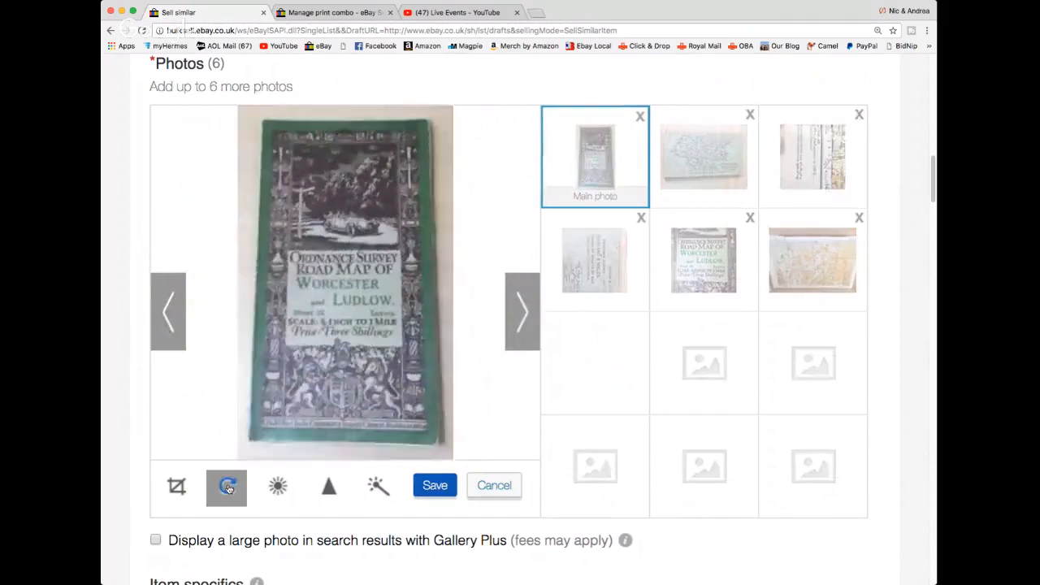
{"action": "left_click", "coordinate": [228, 488]}
{"action": "left_click", "coordinate": [228, 488]}
{"action": "left_click", "coordinate": [228, 488]}
{"action": "left_click", "coordinate": [229, 487]}
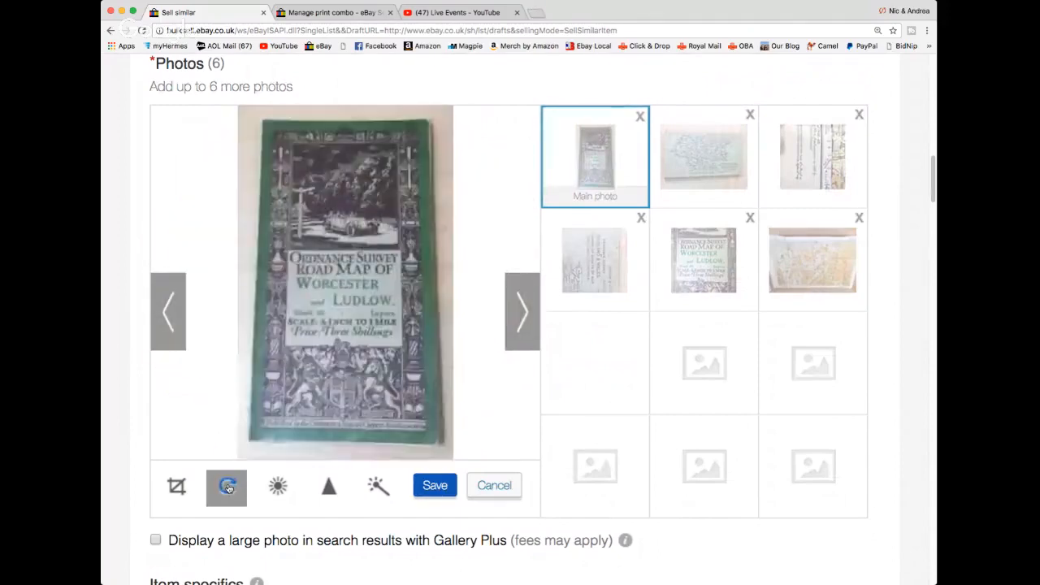
- Try the brightness and contrast adjustment on the main photo and discard the edits
{"action": "left_click", "coordinate": [278, 487]}
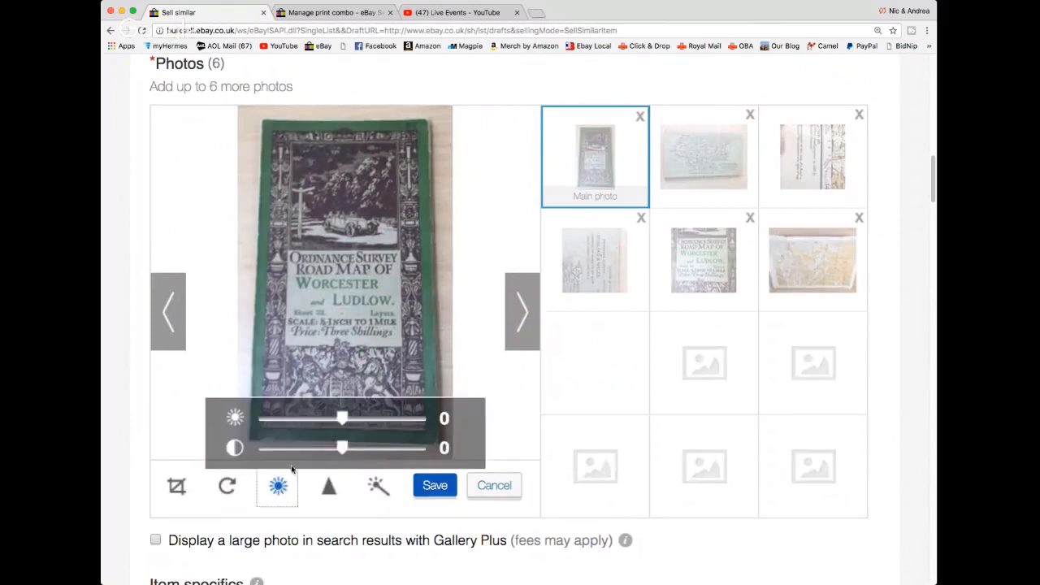
{"action": "left_click_drag", "start_coordinate": [343, 419], "coordinate": [345, 453]}
{"action": "left_click", "coordinate": [493, 485]}
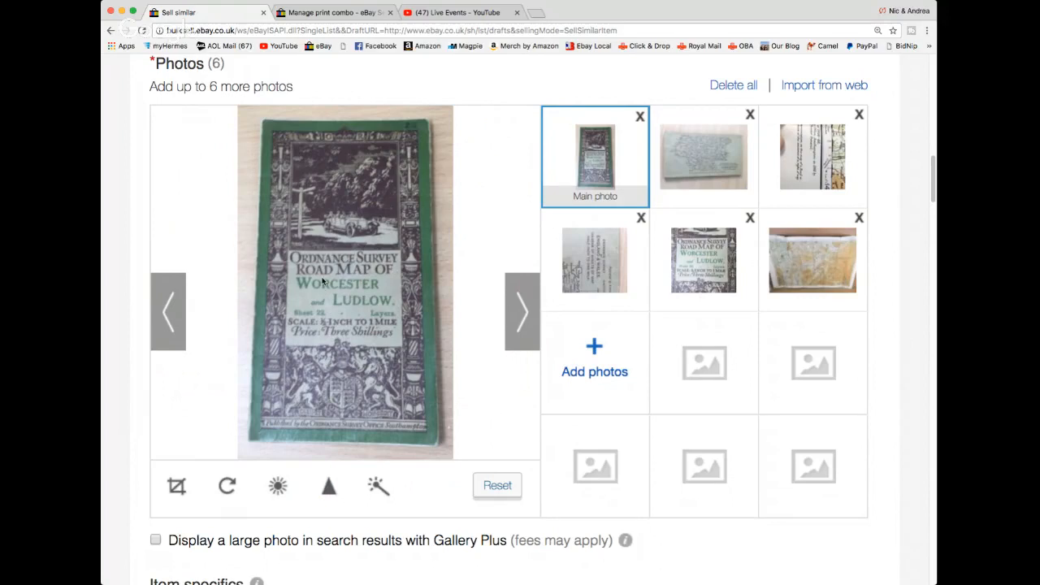
- Sharpen the main front-cover photo and save the change
{"action": "left_click", "coordinate": [328, 488]}
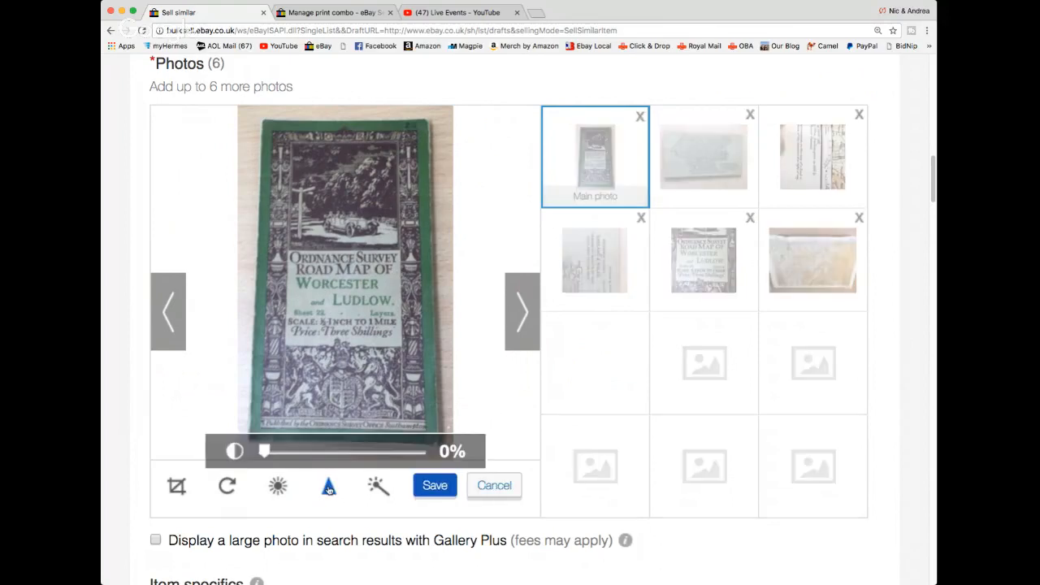
{"action": "left_click_drag", "start_coordinate": [265, 451], "coordinate": [367, 462]}
{"action": "left_click", "coordinate": [429, 491]}
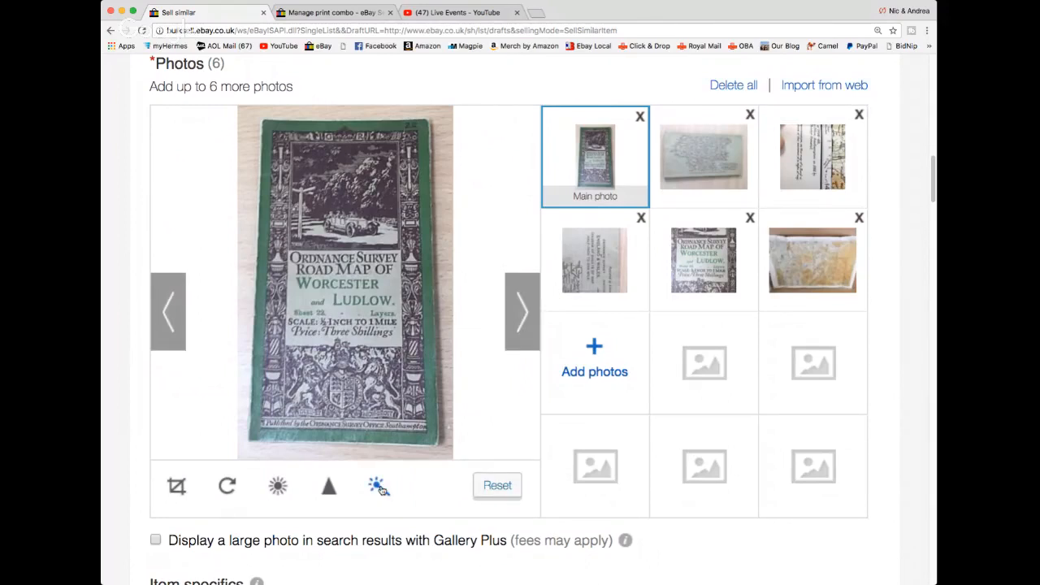
- Rotate the back-cover photo to portrait orientation with its printed heading at the photo's upper right, and save the rotation
{"action": "left_click", "coordinate": [708, 156]}
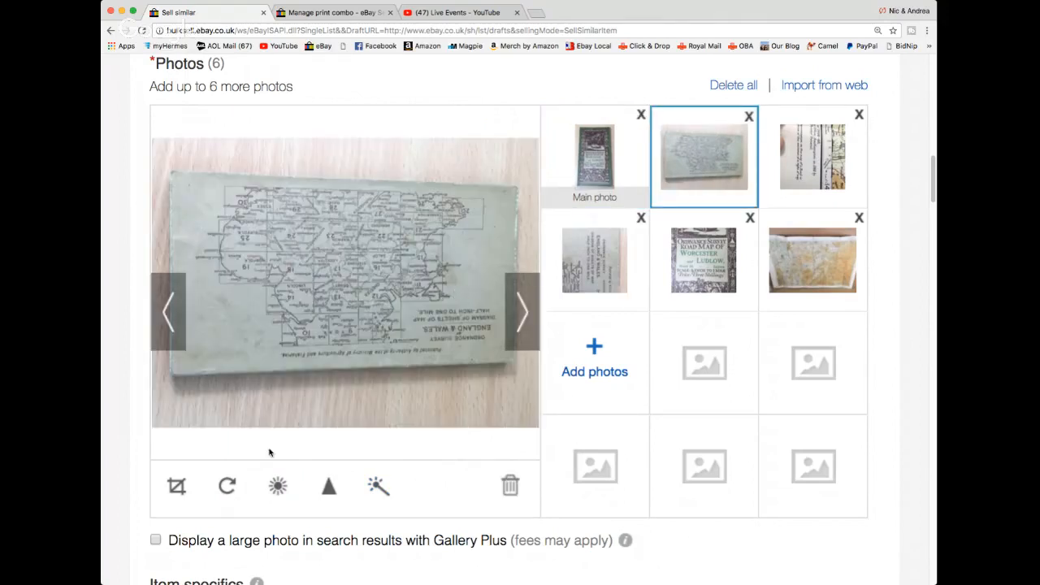
{"action": "left_click", "coordinate": [228, 486]}
{"action": "left_click", "coordinate": [228, 485]}
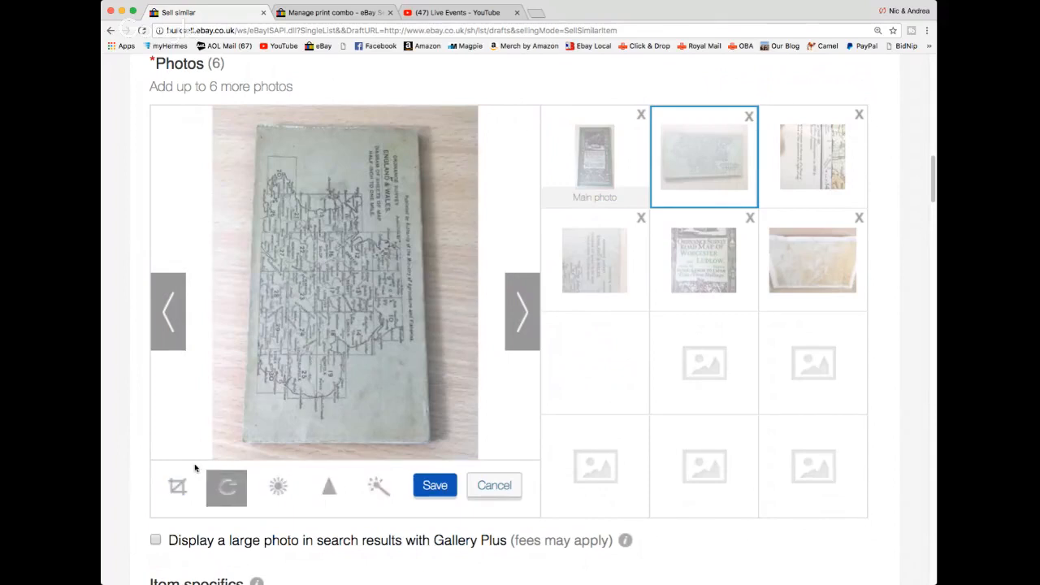
{"action": "left_click", "coordinate": [435, 486]}
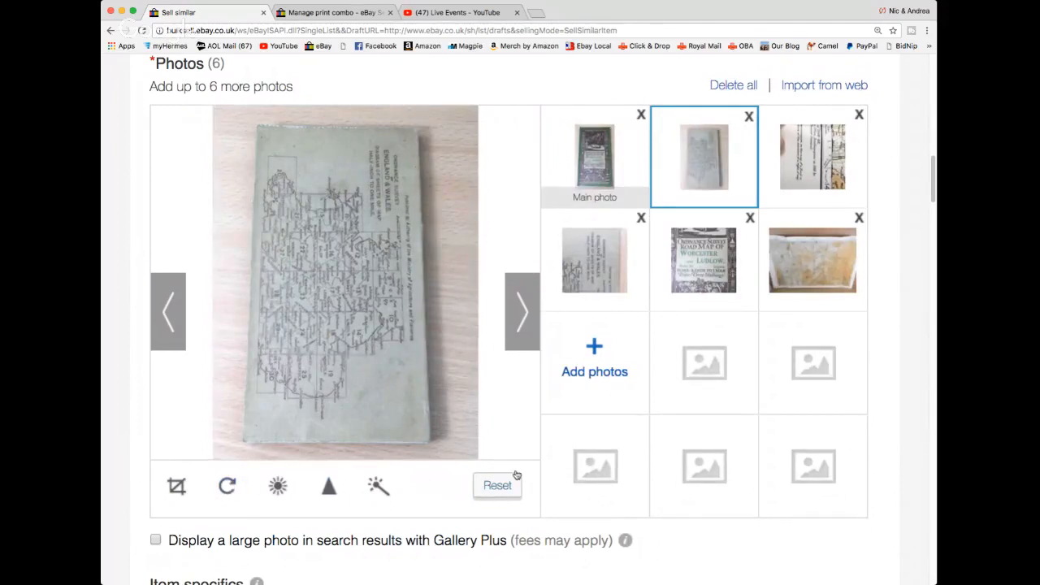
- Crop the back-cover photo closely around the folded map, trimming the surrounding background, and save the crop
{"action": "left_click", "coordinate": [177, 486]}
{"action": "left_click_drag", "start_coordinate": [312, 342], "coordinate": [307, 214]}
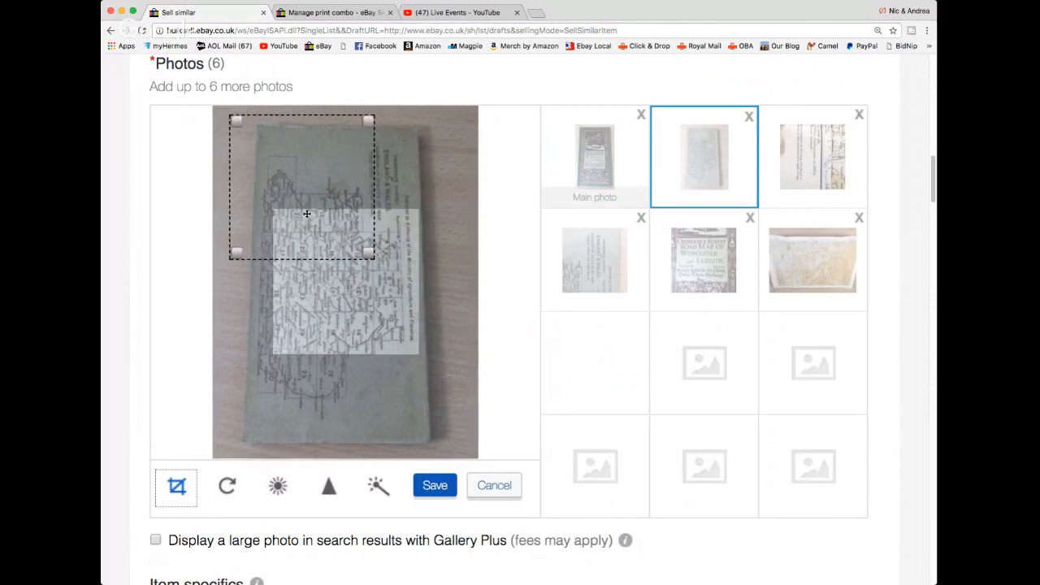
{"action": "left_click_drag", "start_coordinate": [435, 435], "coordinate": [444, 451]}
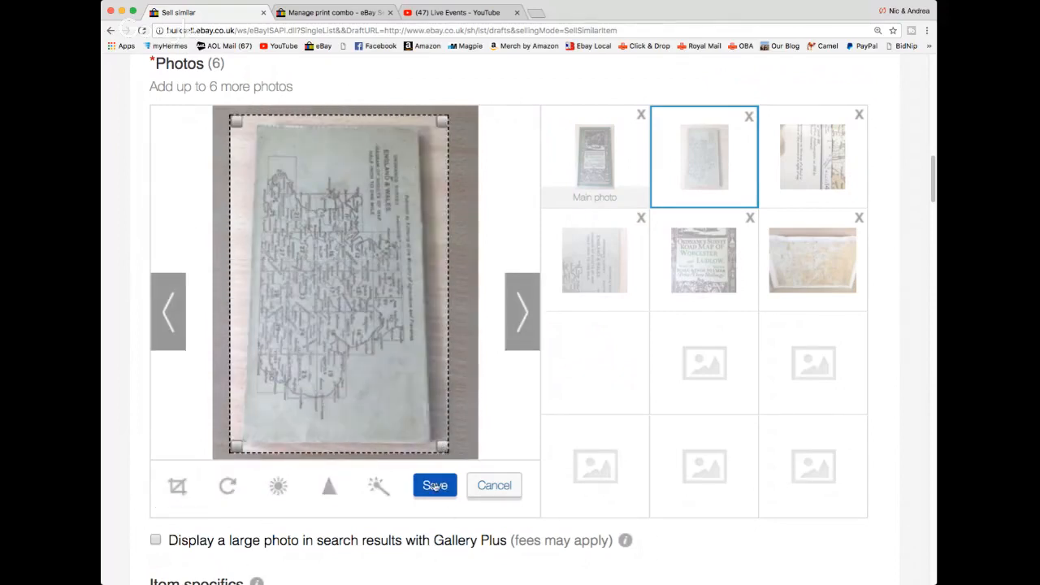
{"action": "left_click", "coordinate": [435, 486]}
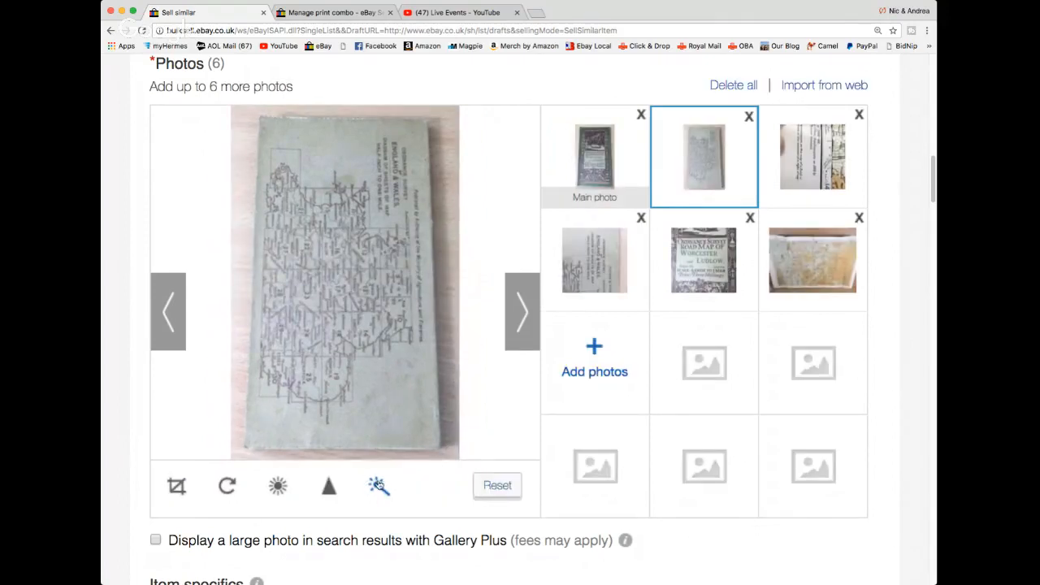
- Try the automatic enhancement on the back-cover photo several times, cancelling it to compare against the unenhanced version
{"action": "left_click", "coordinate": [379, 486]}
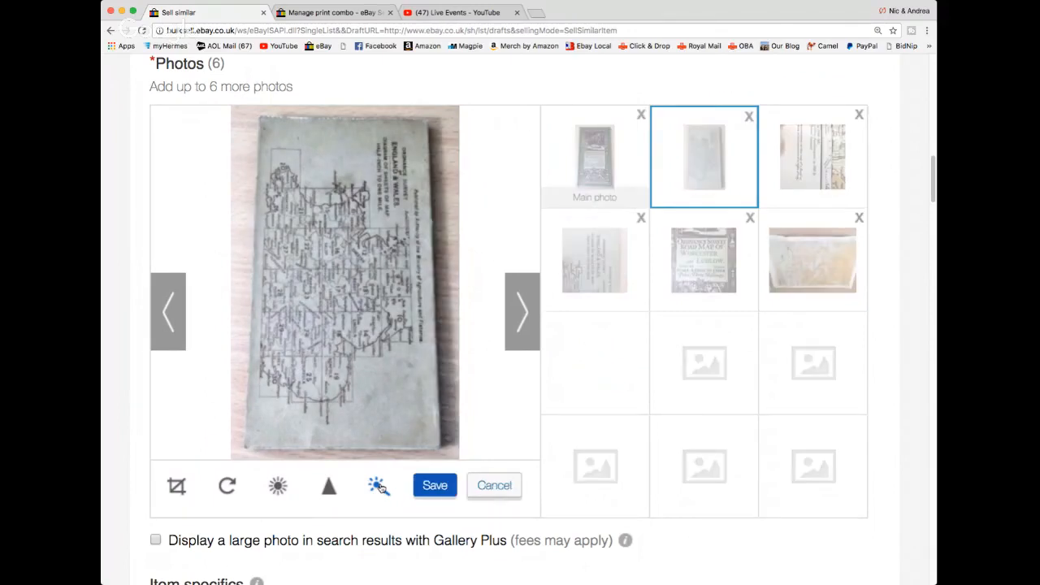
{"action": "left_click", "coordinate": [380, 486]}
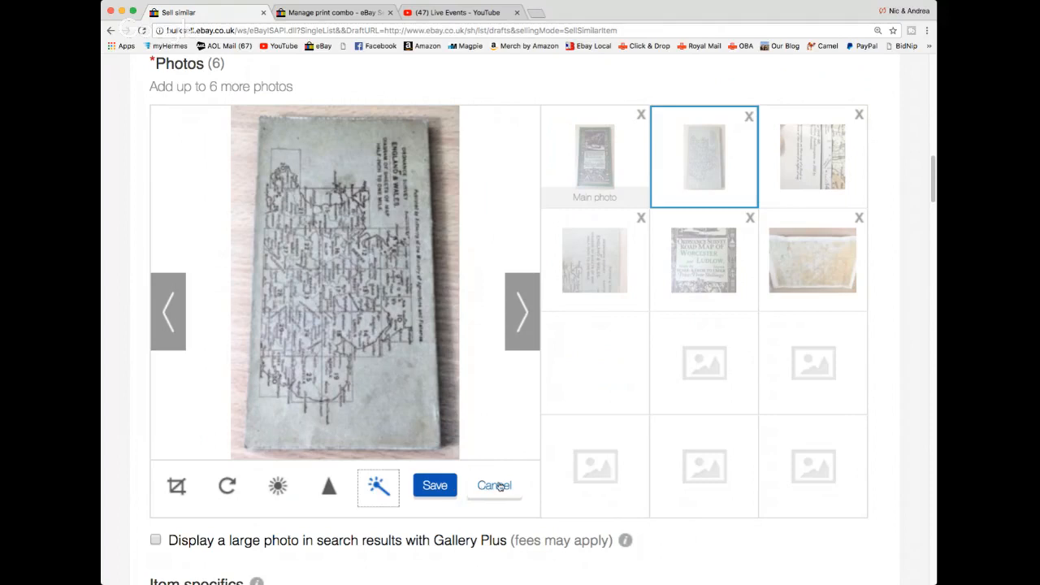
{"action": "left_click", "coordinate": [497, 485]}
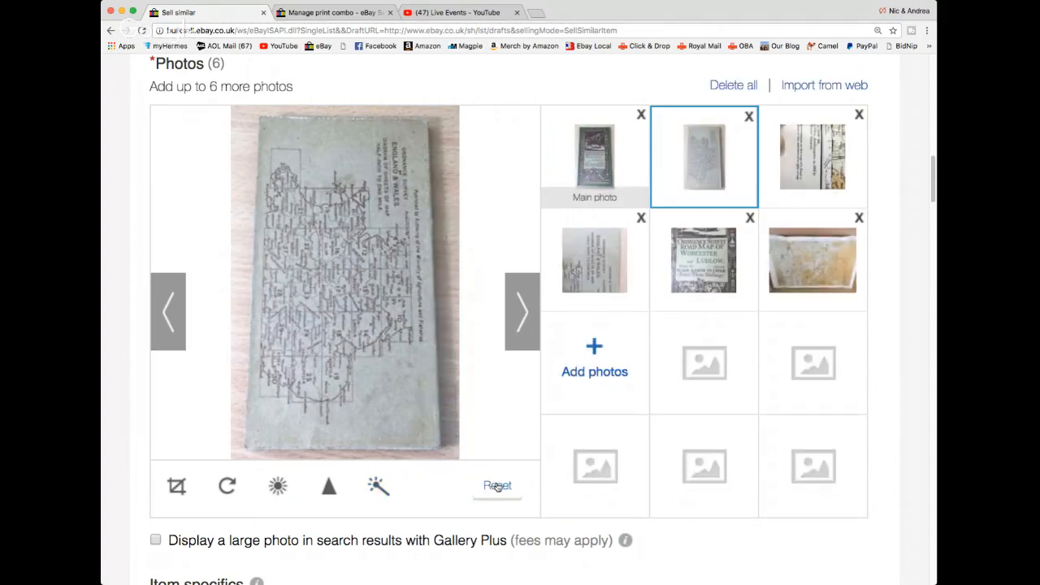
{"action": "left_click", "coordinate": [378, 486]}
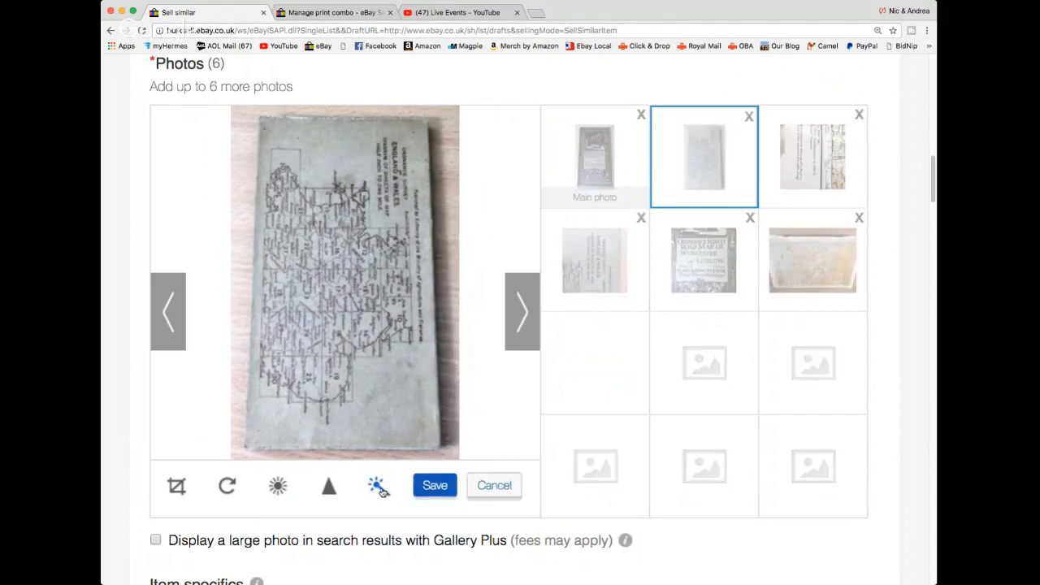
{"action": "left_click", "coordinate": [481, 487]}
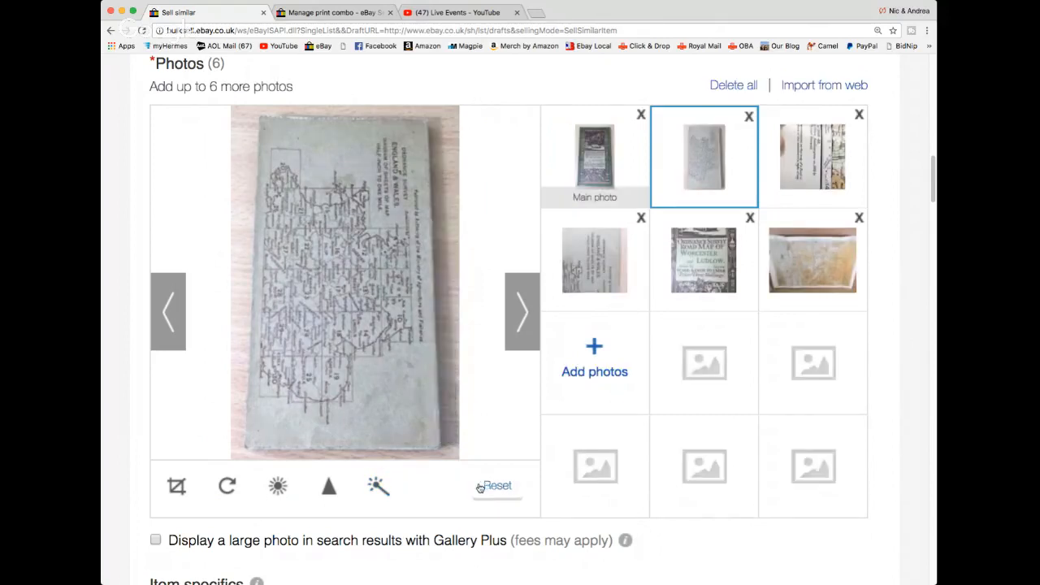
{"action": "left_click", "coordinate": [378, 486]}
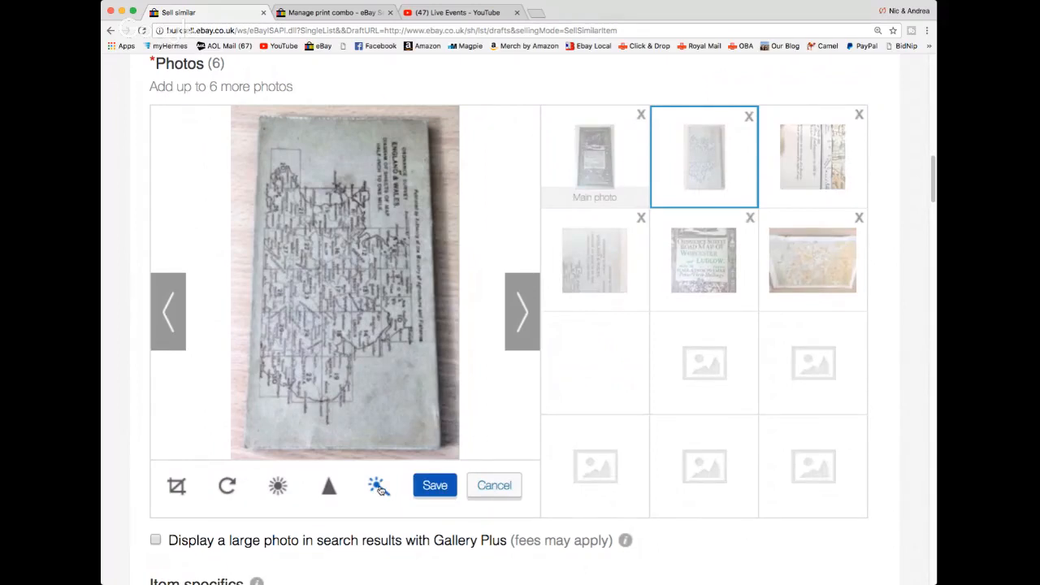
{"action": "left_click", "coordinate": [495, 486]}
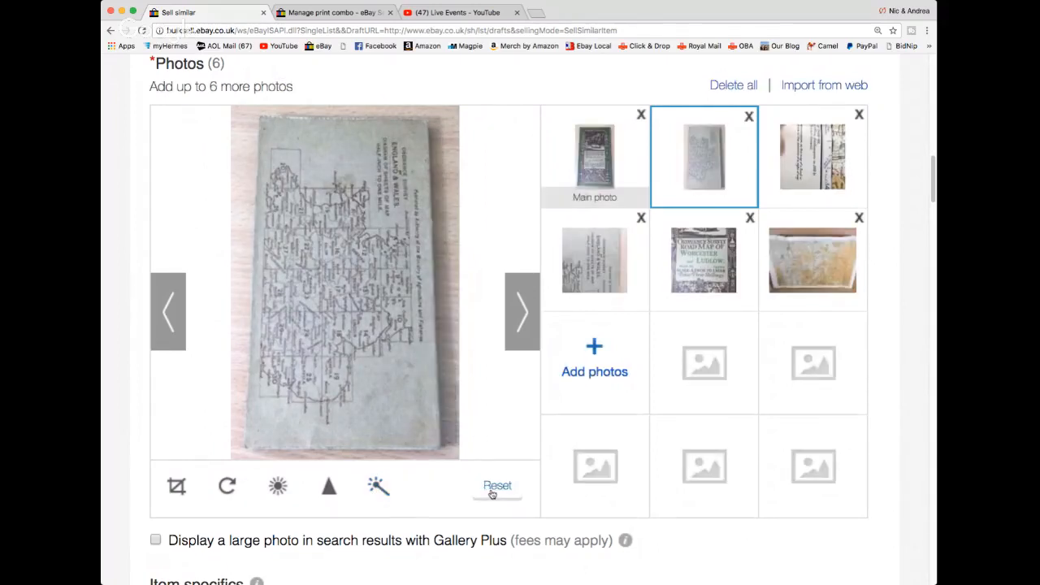
- Sharpen the back-cover photo to about 123% and save the change
{"action": "left_click", "coordinate": [328, 487]}
{"action": "left_click_drag", "start_coordinate": [267, 452], "coordinate": [360, 459]}
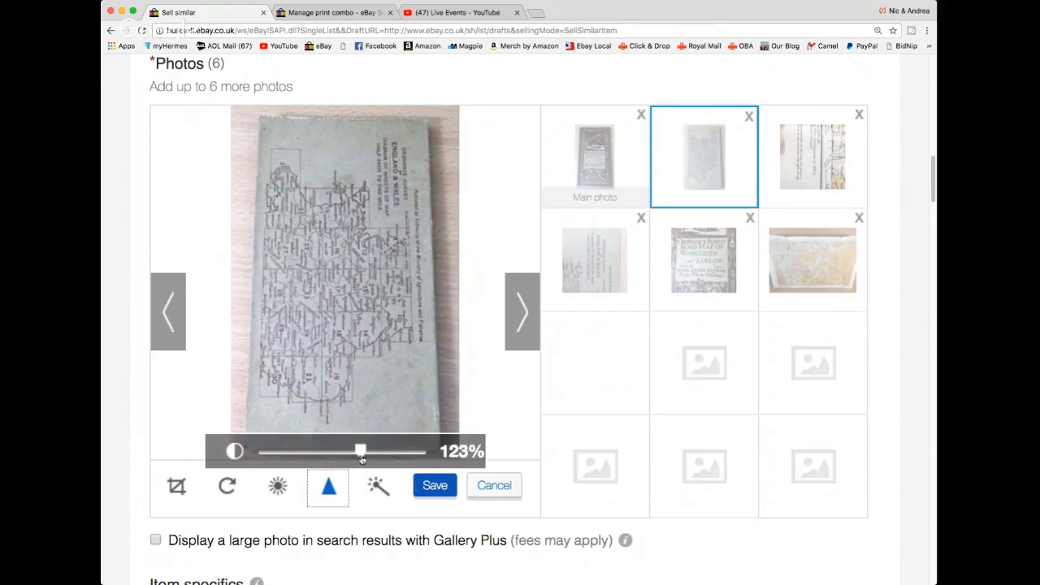
{"action": "left_click", "coordinate": [440, 488]}
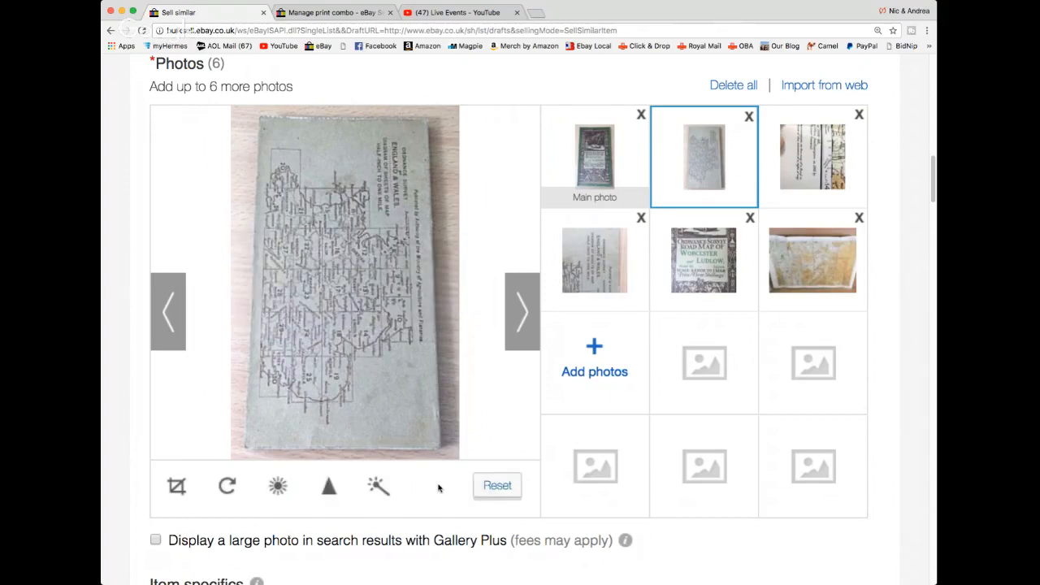
- Rotate the close-up of the map's printed margin notes so that its text reads upright
{"action": "left_click", "coordinate": [813, 162]}
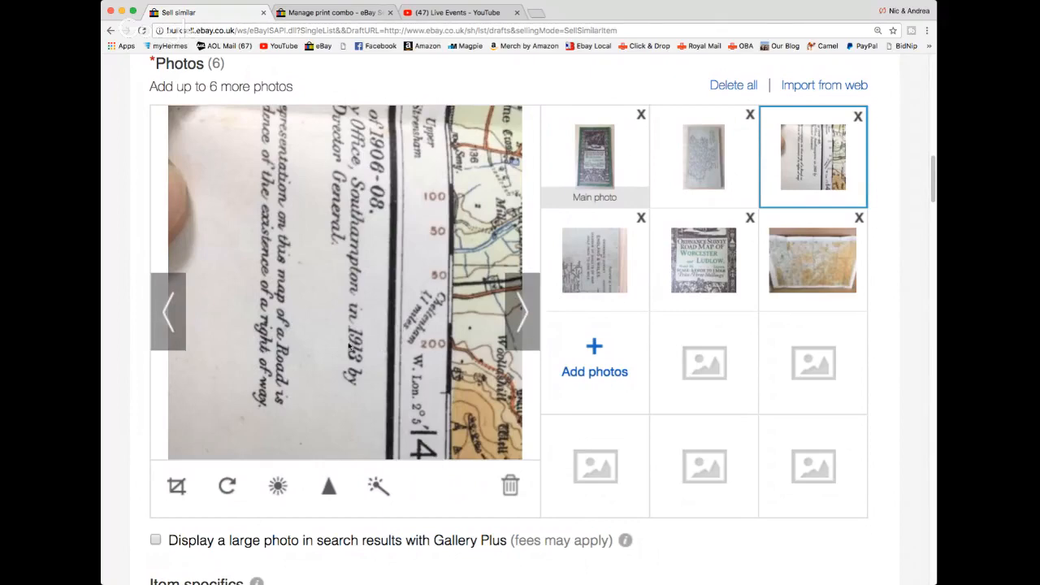
{"action": "left_click", "coordinate": [227, 488]}
{"action": "left_click", "coordinate": [226, 490]}
{"action": "left_click", "coordinate": [227, 489]}
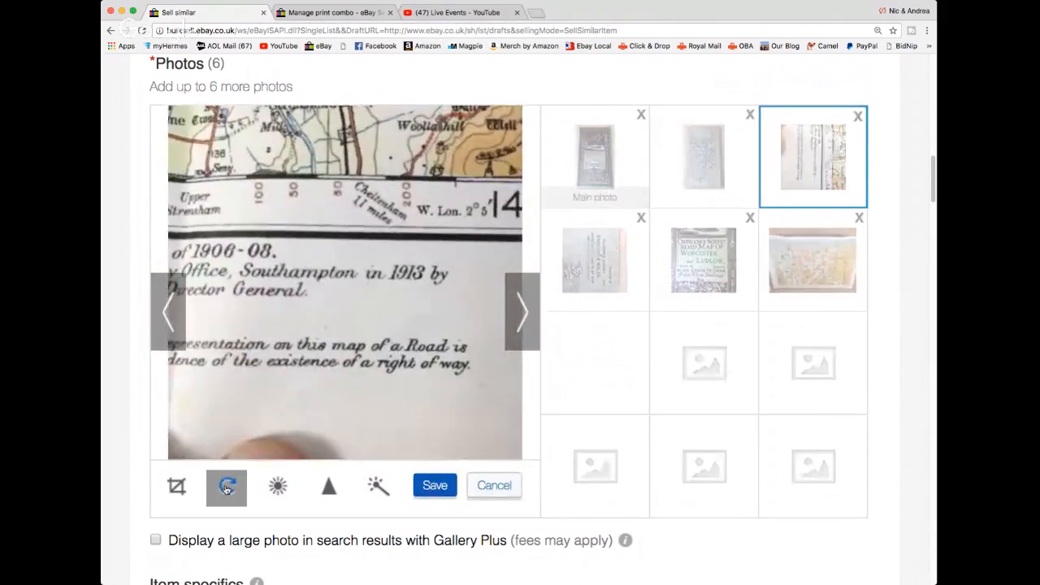
- Sharpen the margin-notes close-up to a bit over half strength and save its edits
{"action": "left_click", "coordinate": [330, 491]}
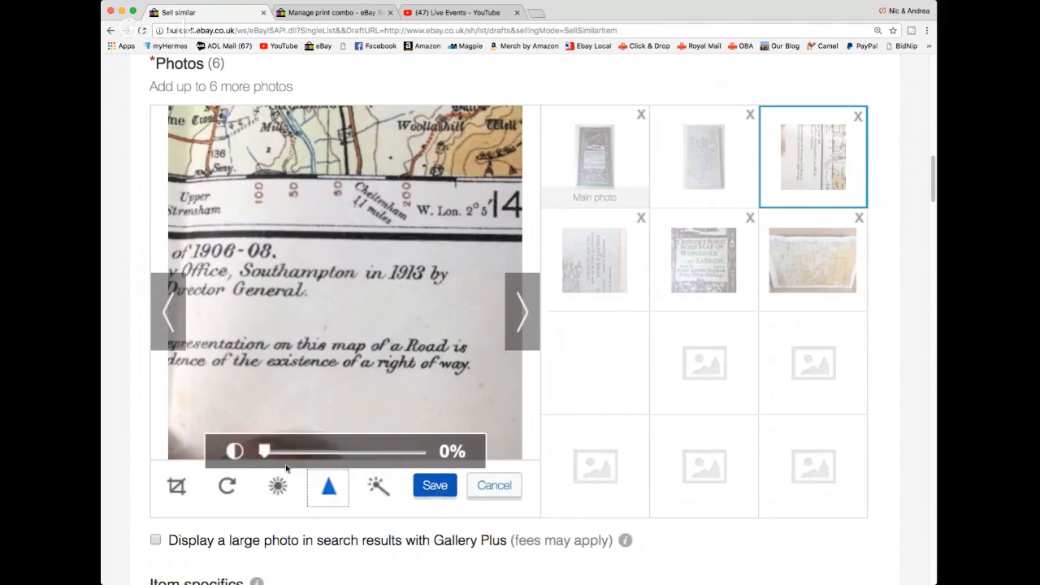
{"action": "left_click_drag", "start_coordinate": [267, 457], "coordinate": [351, 461]}
{"action": "left_click", "coordinate": [432, 487]}
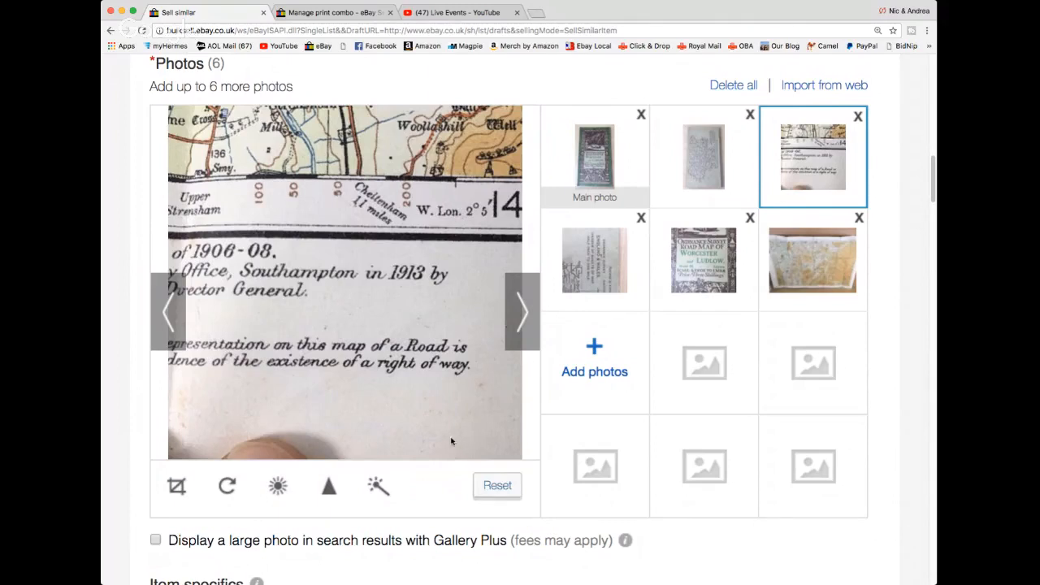
- Rotate the close-up of the back cover's England & Wales heading so its text reads upright, and save the rotation
{"action": "left_click", "coordinate": [598, 261]}
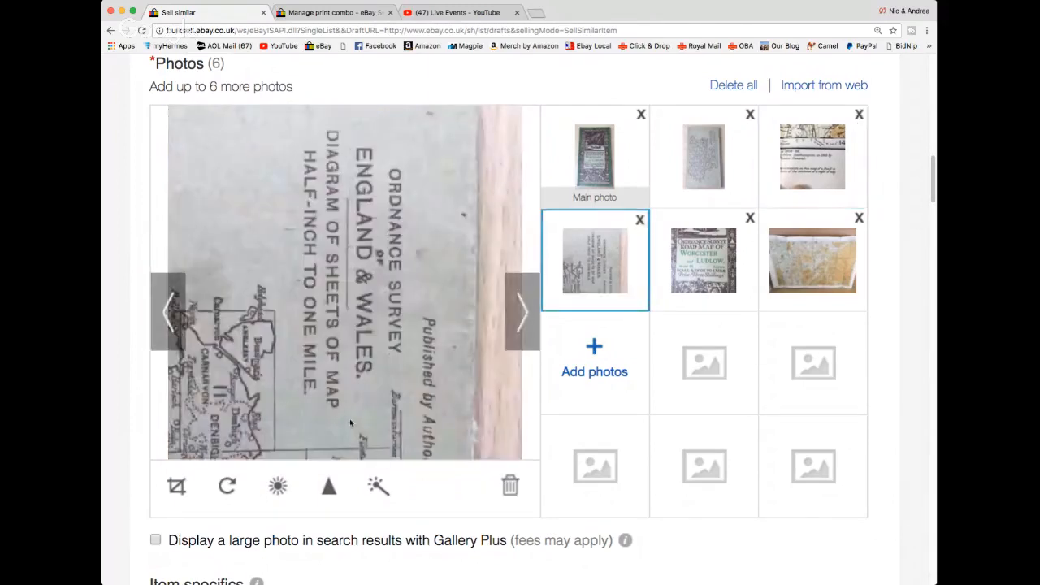
{"action": "left_click", "coordinate": [229, 486]}
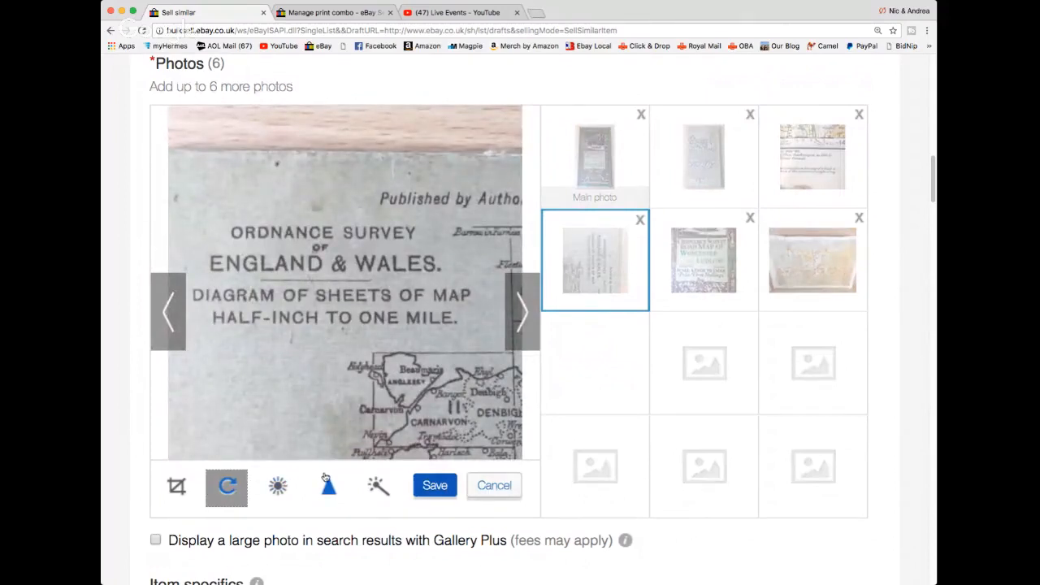
{"action": "left_click", "coordinate": [436, 491]}
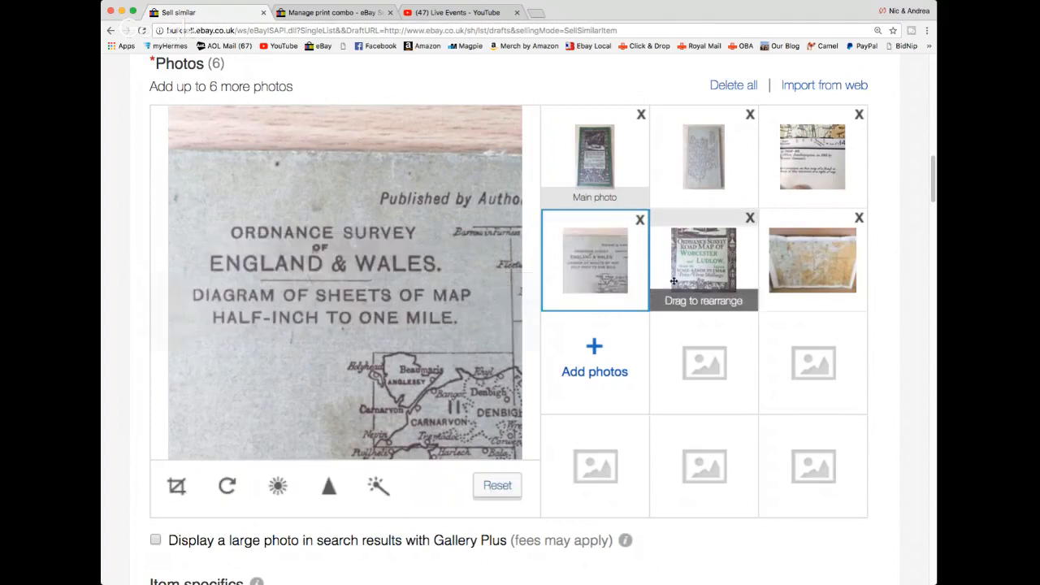
- Sharpen the close-up of the front cover's Worcester and Ludlow title to about 111% and save the change
{"action": "left_click", "coordinate": [699, 258]}
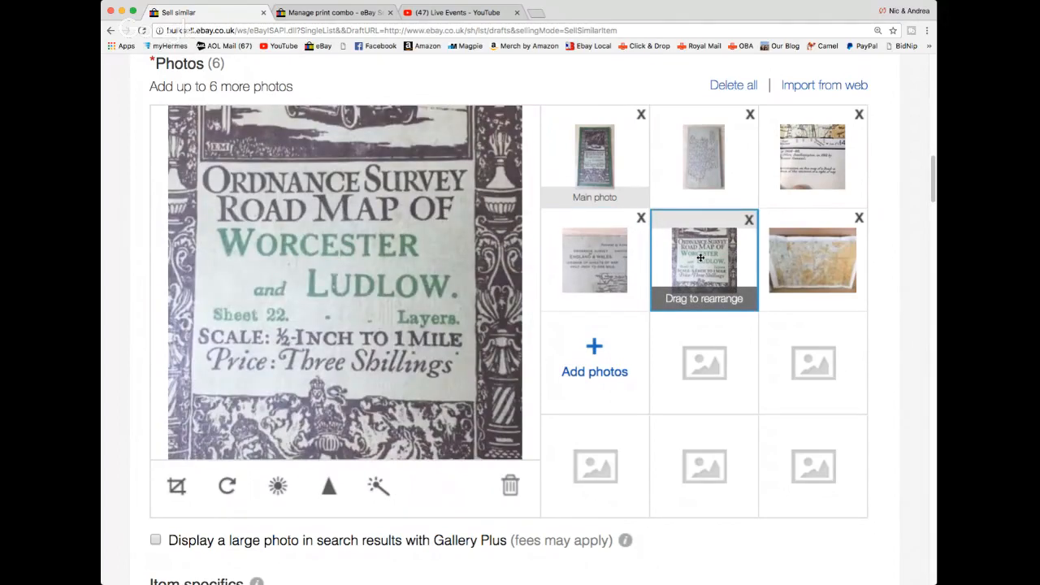
{"action": "left_click", "coordinate": [330, 488]}
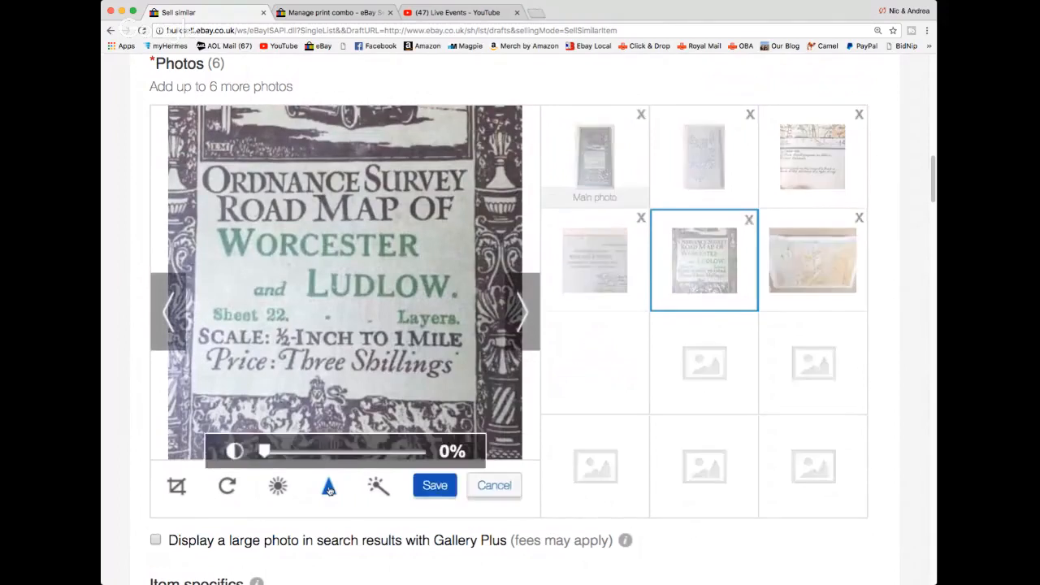
{"action": "left_click", "coordinate": [330, 488]}
{"action": "left_click_drag", "start_coordinate": [266, 452], "coordinate": [350, 453]}
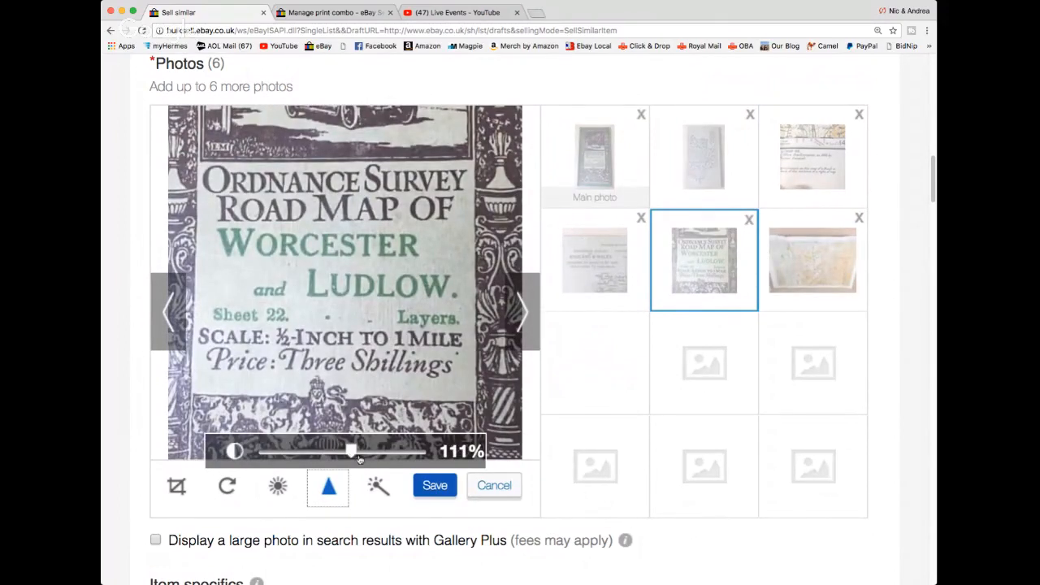
{"action": "left_click", "coordinate": [435, 488]}
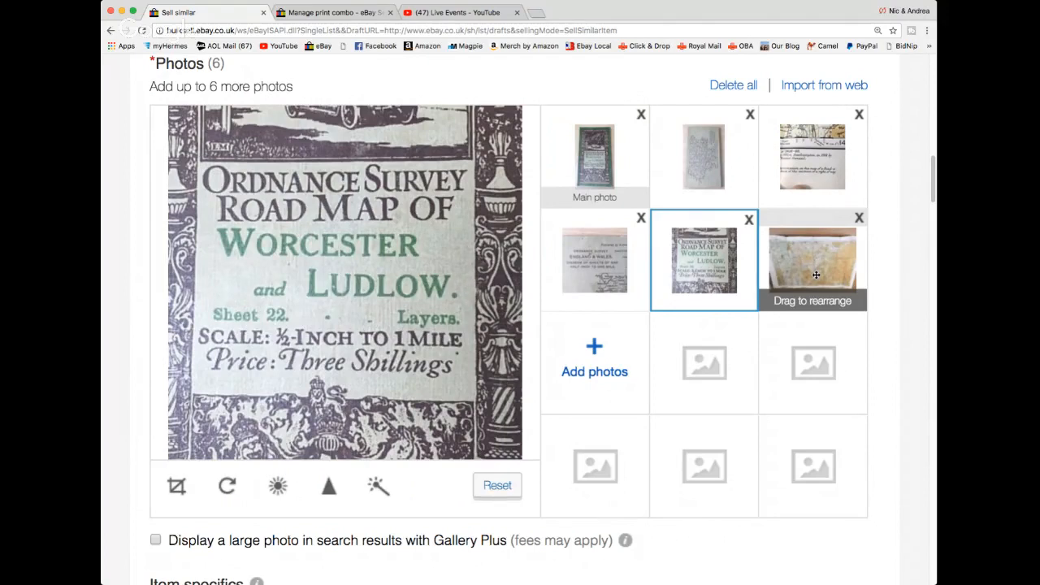
- Rotate the photo of the unfolded map by 180 degrees
{"action": "left_click", "coordinate": [819, 266]}
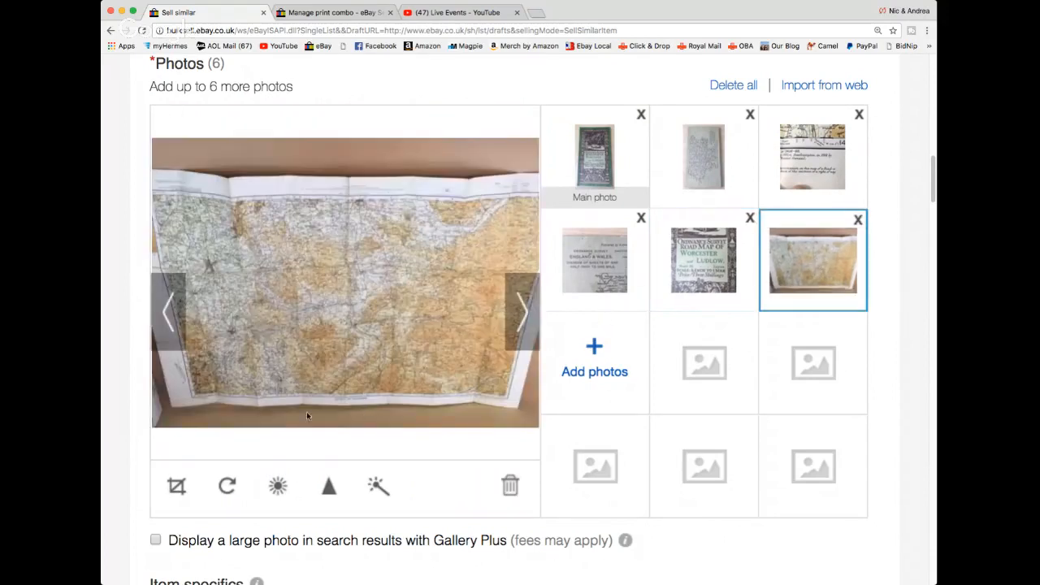
{"action": "left_click", "coordinate": [227, 486]}
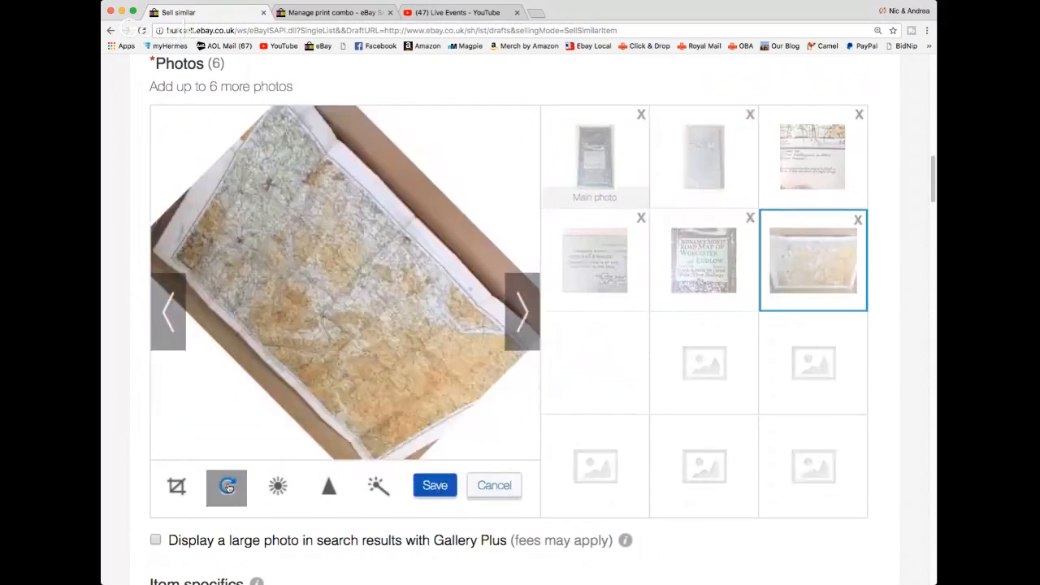
{"action": "left_click", "coordinate": [228, 486]}
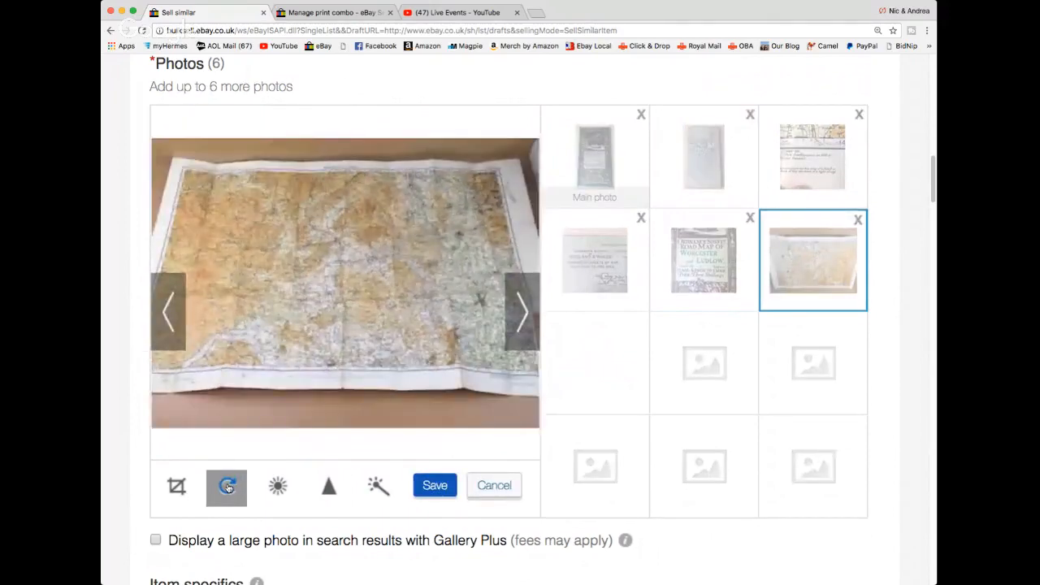
- Crop the unfolded-map photo closely around the sheet, trimming the surrounding background, and save the edits
{"action": "left_click", "coordinate": [178, 487]}
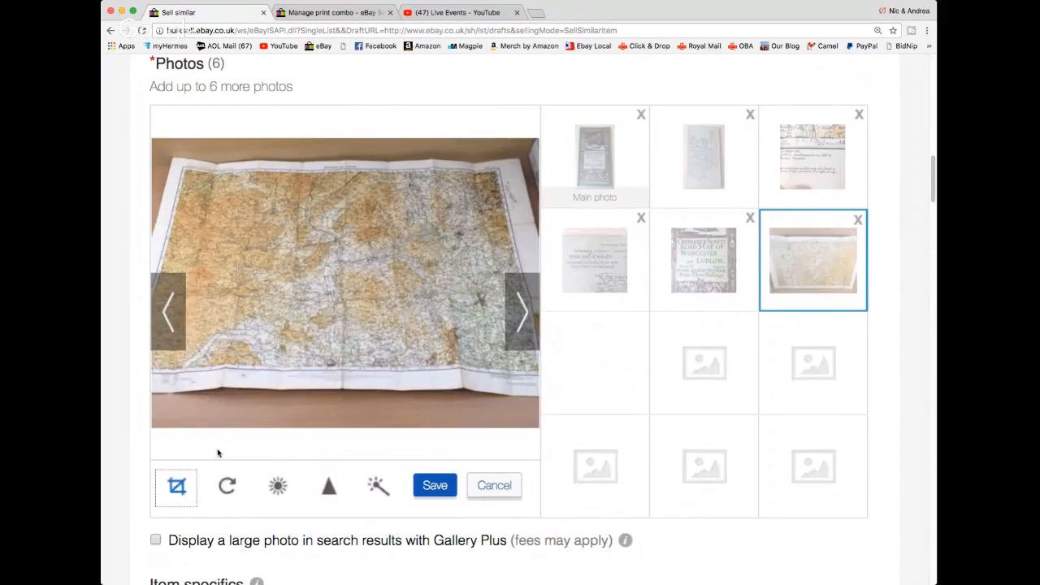
{"action": "left_click_drag", "start_coordinate": [372, 281], "coordinate": [258, 218]}
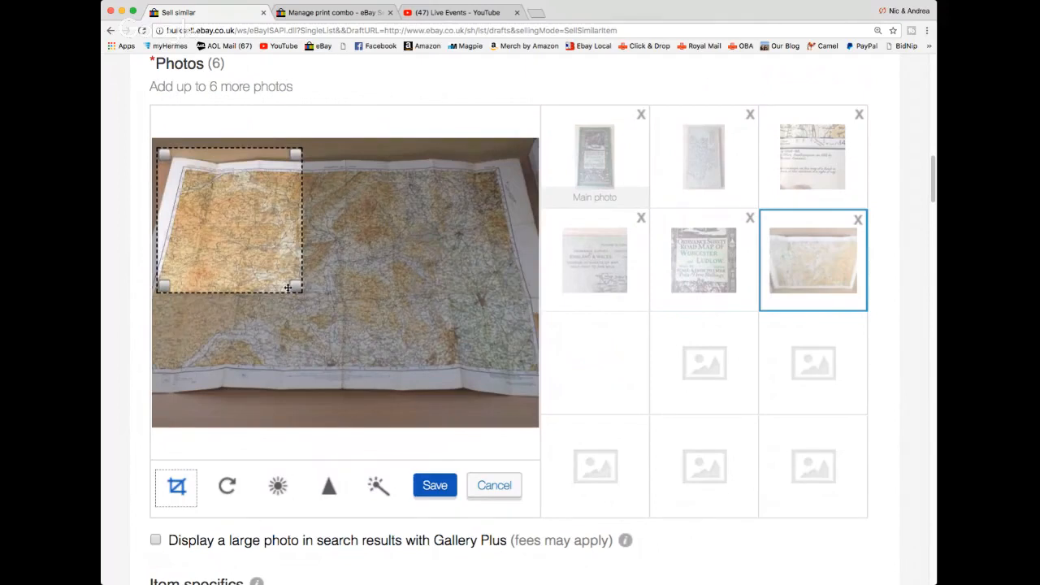
{"action": "left_click_drag", "start_coordinate": [295, 287], "coordinate": [530, 407]}
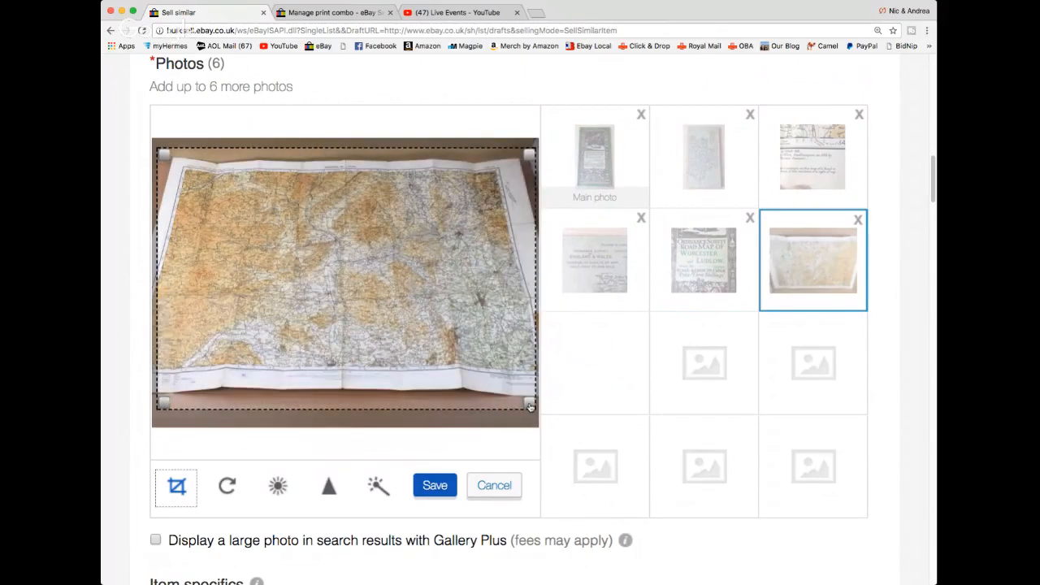
{"action": "left_click", "coordinate": [435, 486]}
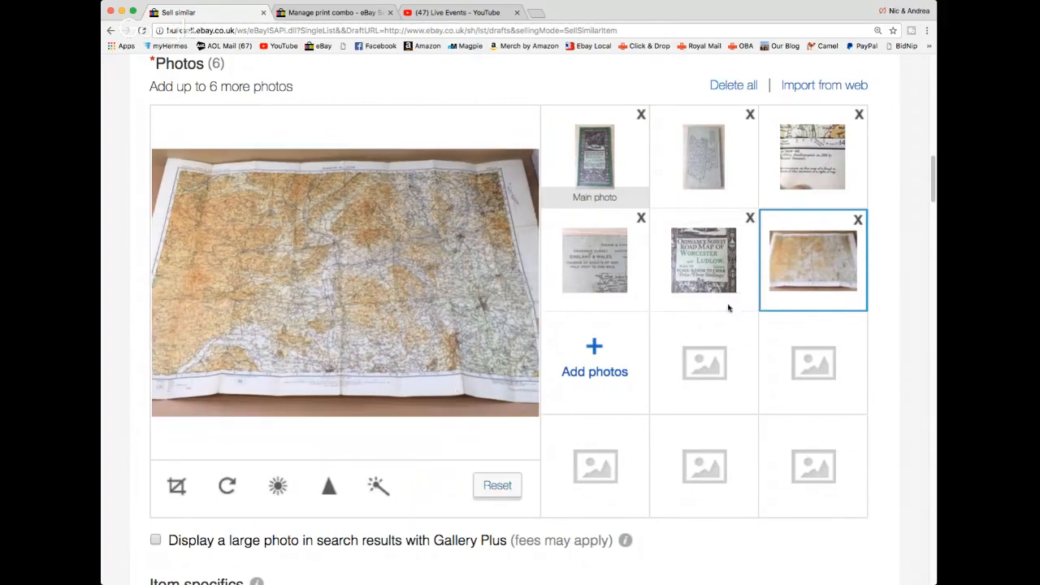
- Review all six listing photos one after another at large size, from the main cover photo to the unfolded map
{"action": "left_click", "coordinate": [600, 163]}
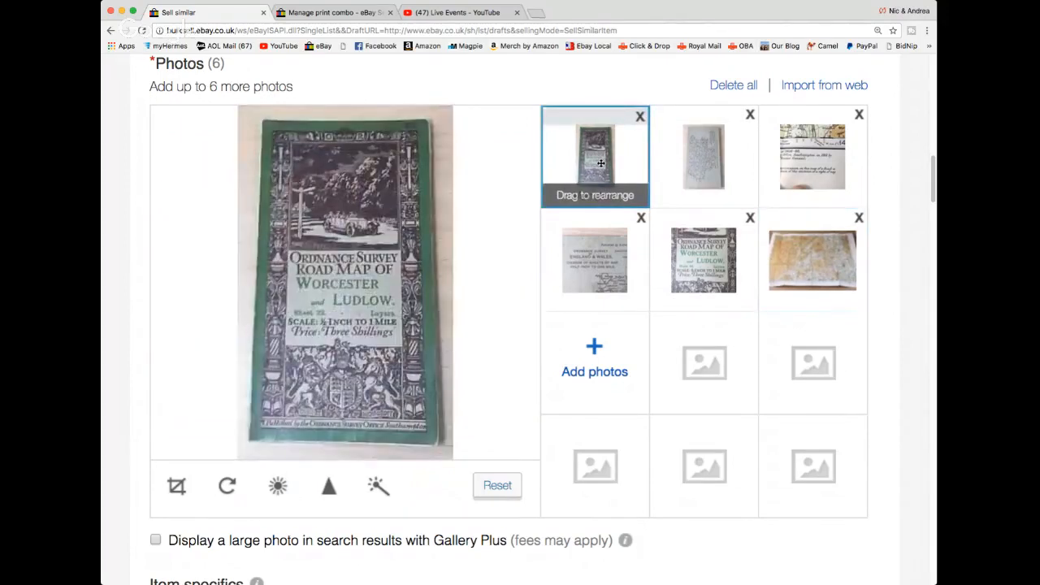
{"action": "left_click", "coordinate": [701, 166]}
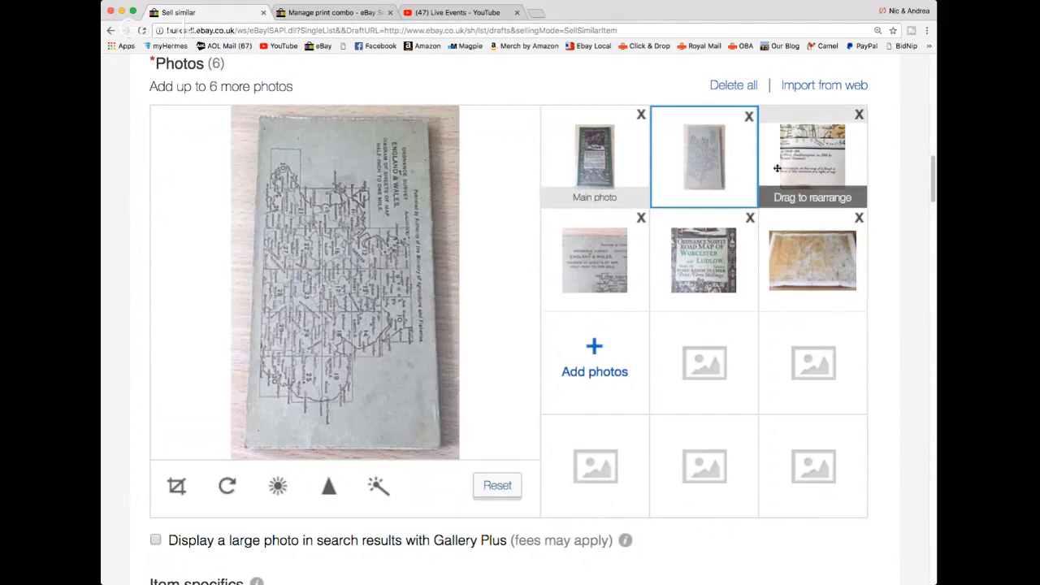
{"action": "left_click", "coordinate": [816, 165]}
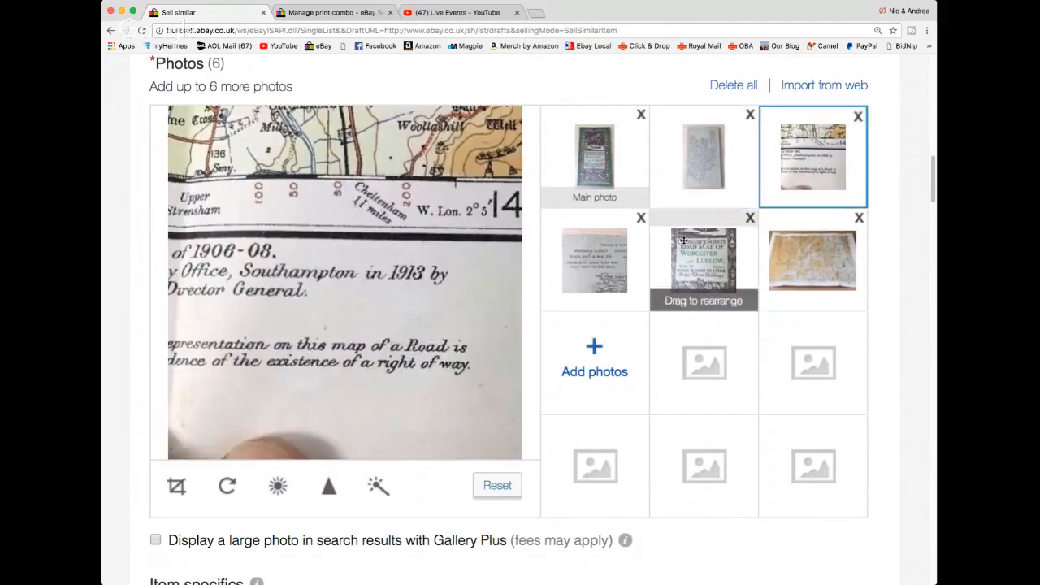
{"action": "left_click", "coordinate": [597, 266]}
{"action": "left_click", "coordinate": [708, 268]}
{"action": "left_click", "coordinate": [809, 263]}
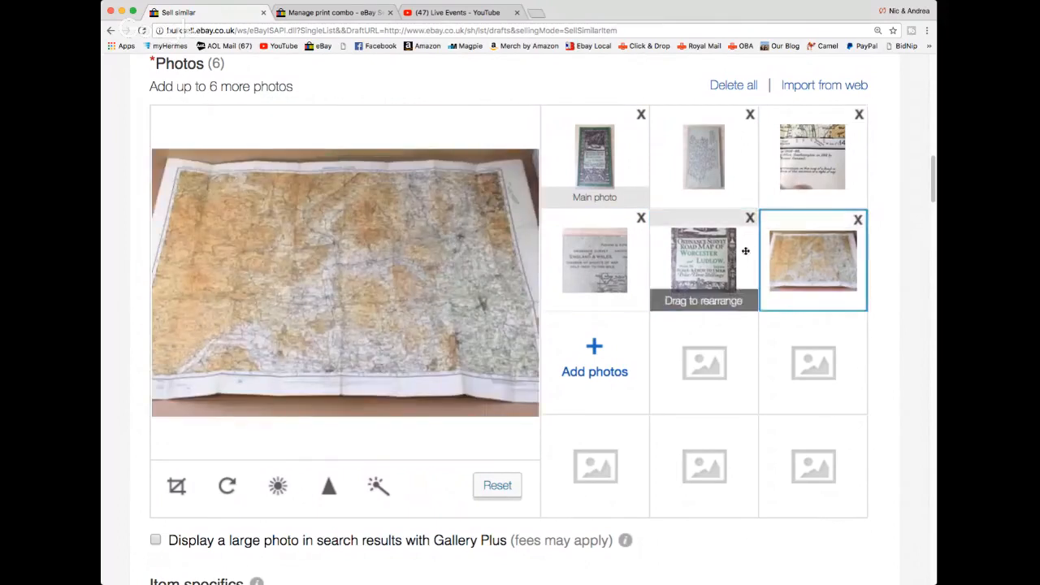
- Try swapping the order of the England & Wales heading and front-title close-ups, and return them to their previous order
{"action": "left_click_drag", "start_coordinate": [557, 230], "coordinate": [713, 270]}
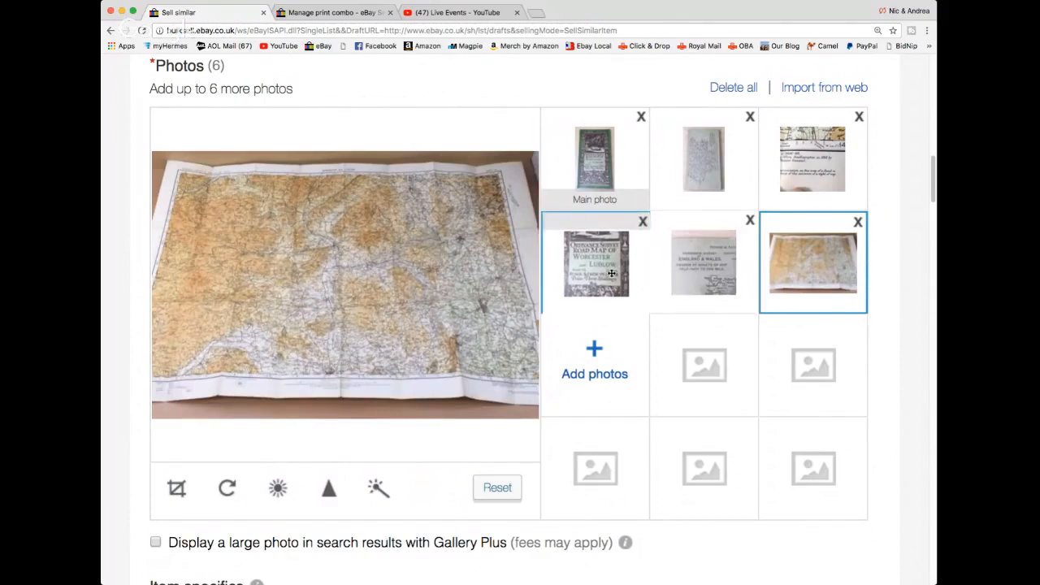
{"action": "left_click_drag", "start_coordinate": [600, 270], "coordinate": [708, 266]}
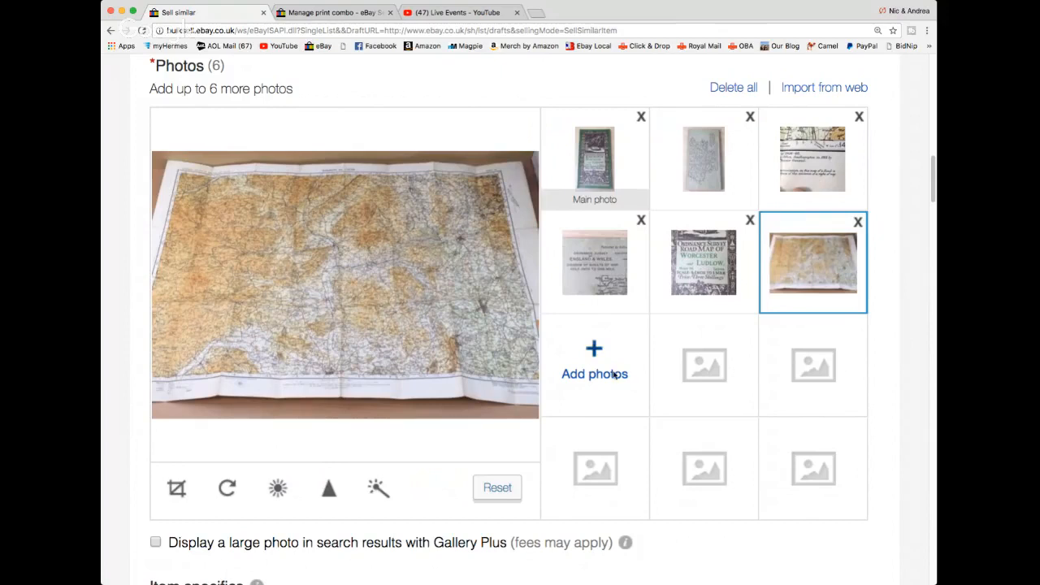